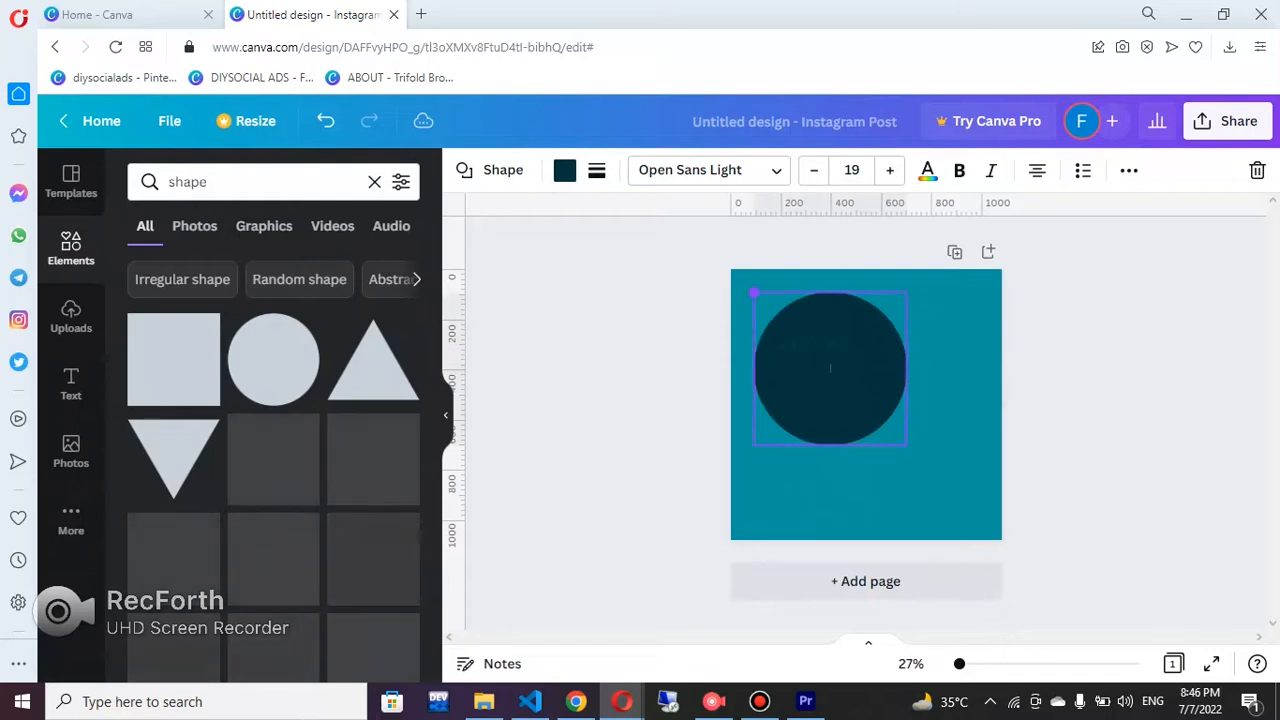
# Step: Enlarge the dark circle to about 728 x 728 and centre it on the teal page
pyautogui.moveTo(907, 445); pyautogui.dragTo(932, 470)
pyautogui.moveTo(850, 390); pyautogui.dragTo(876, 416)
pyautogui.click(374, 181)
# Step: Add a circle photo frame from the 'frame' search, enlarged and centred inside the dark circle
pyautogui.write('fra')
pyautogui.click(187, 265)
pyautogui.click(173, 359)
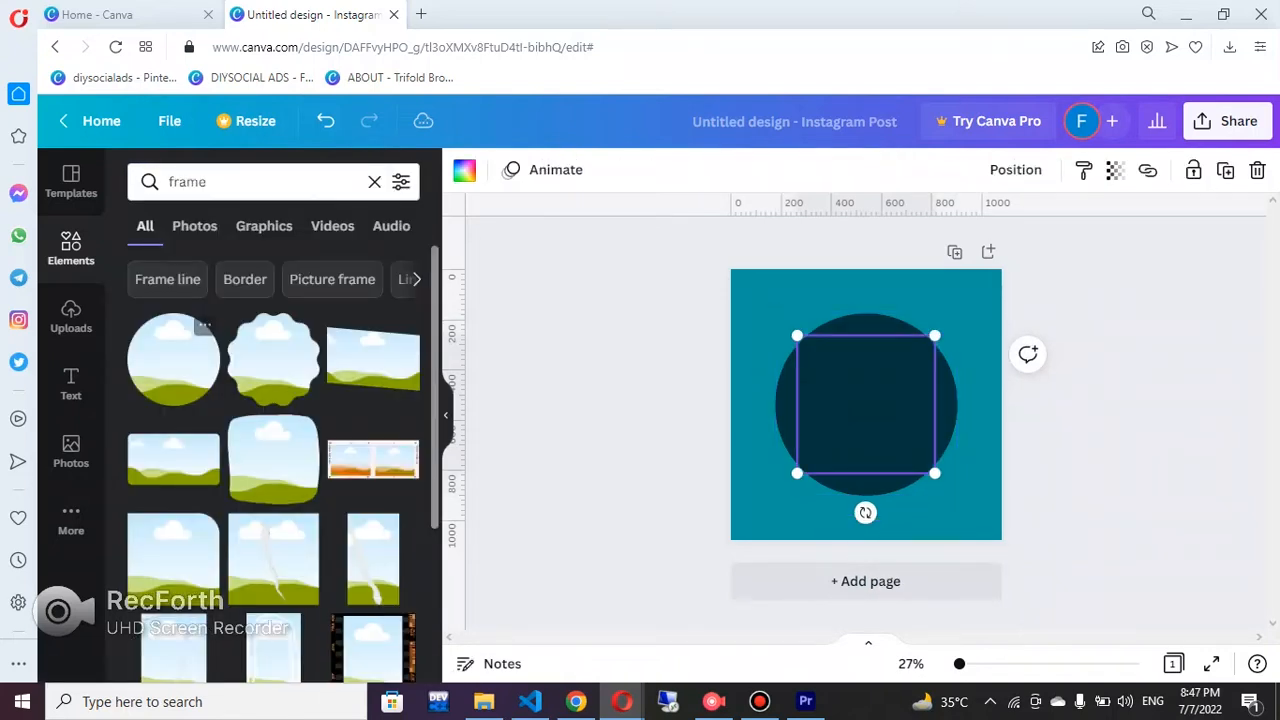
pyautogui.moveTo(797, 336); pyautogui.dragTo(784, 322)
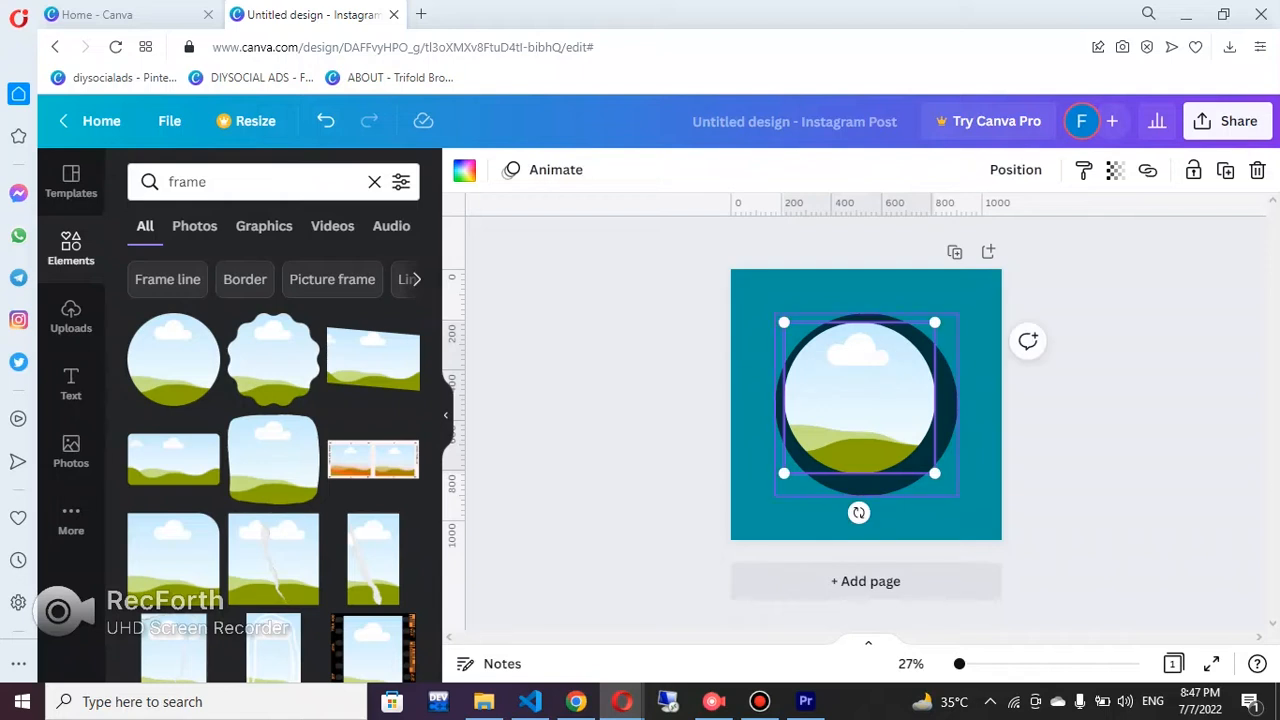
pyautogui.moveTo(935, 474); pyautogui.dragTo(952, 490)
pyautogui.moveTo(868, 406); pyautogui.dragTo(866, 405)
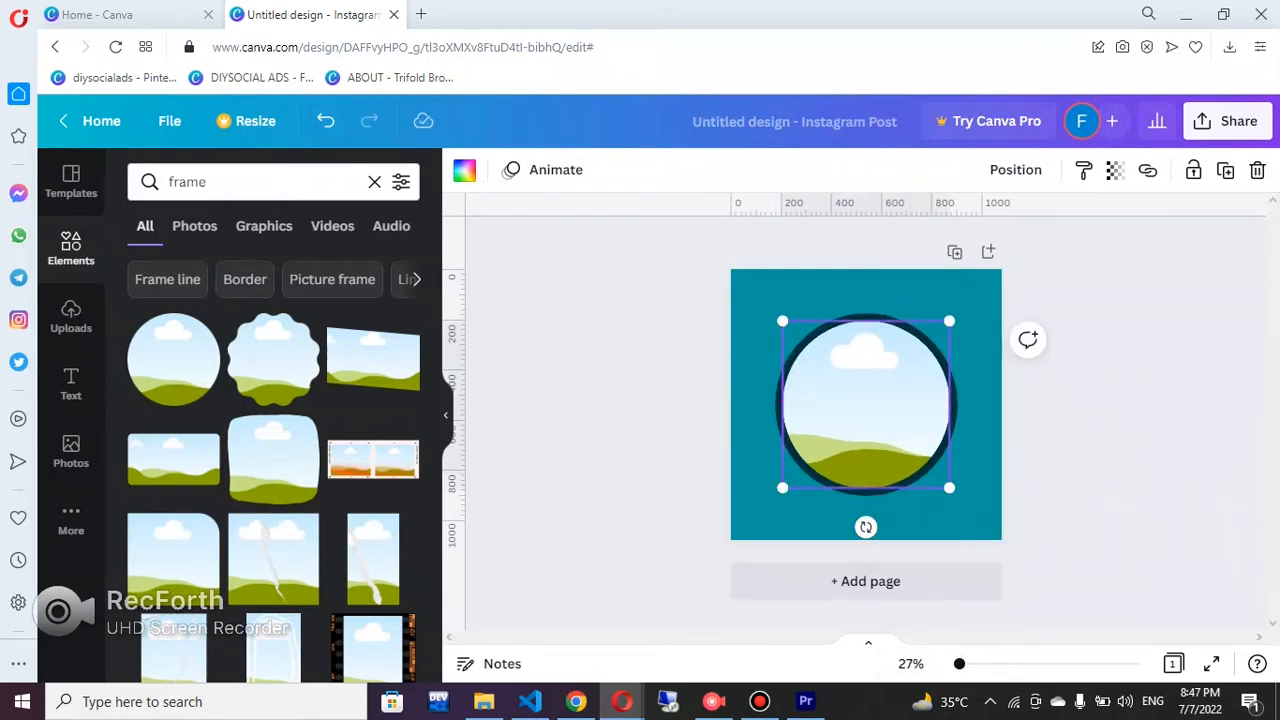
pyautogui.scroll(2, 866, 405)
# Step: Enlarge the frame and dark circle together and centre the pair on the page
pyautogui.moveTo(1130, 224); pyautogui.dragTo(651, 514)
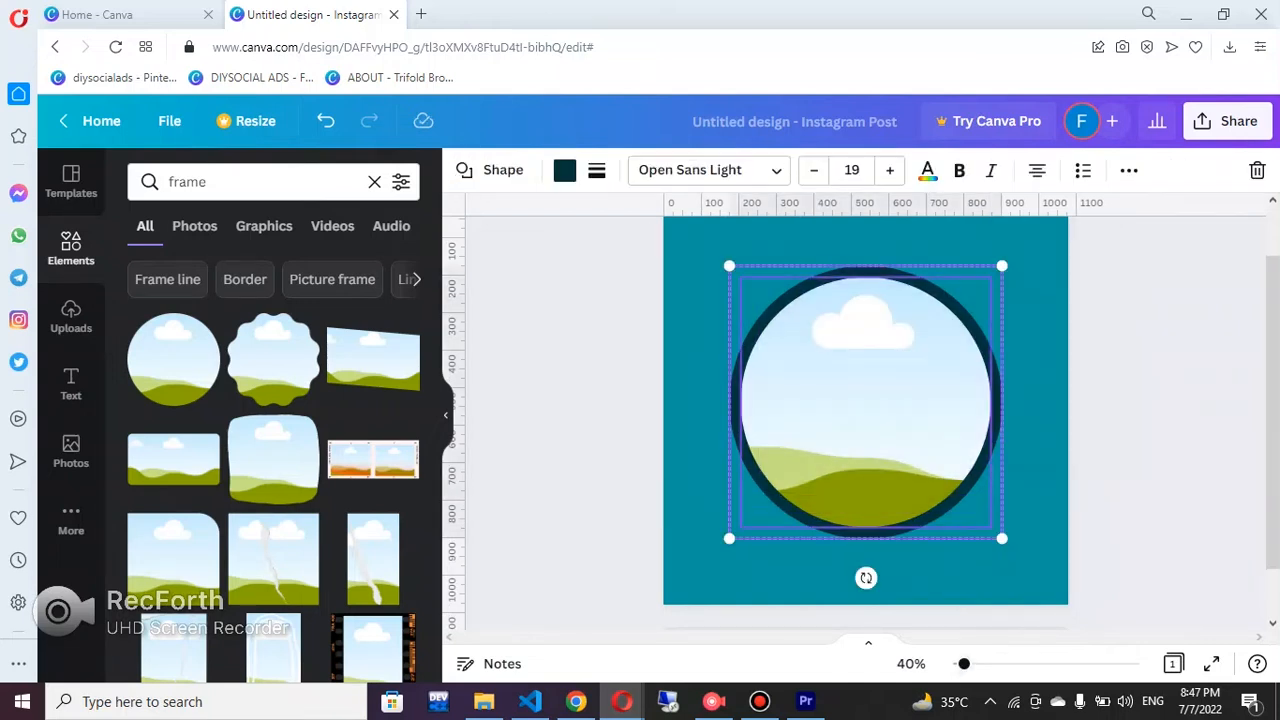
pyautogui.moveTo(1002, 538); pyautogui.dragTo(1042, 579)
pyautogui.moveTo(925, 458); pyautogui.dragTo(907, 438)
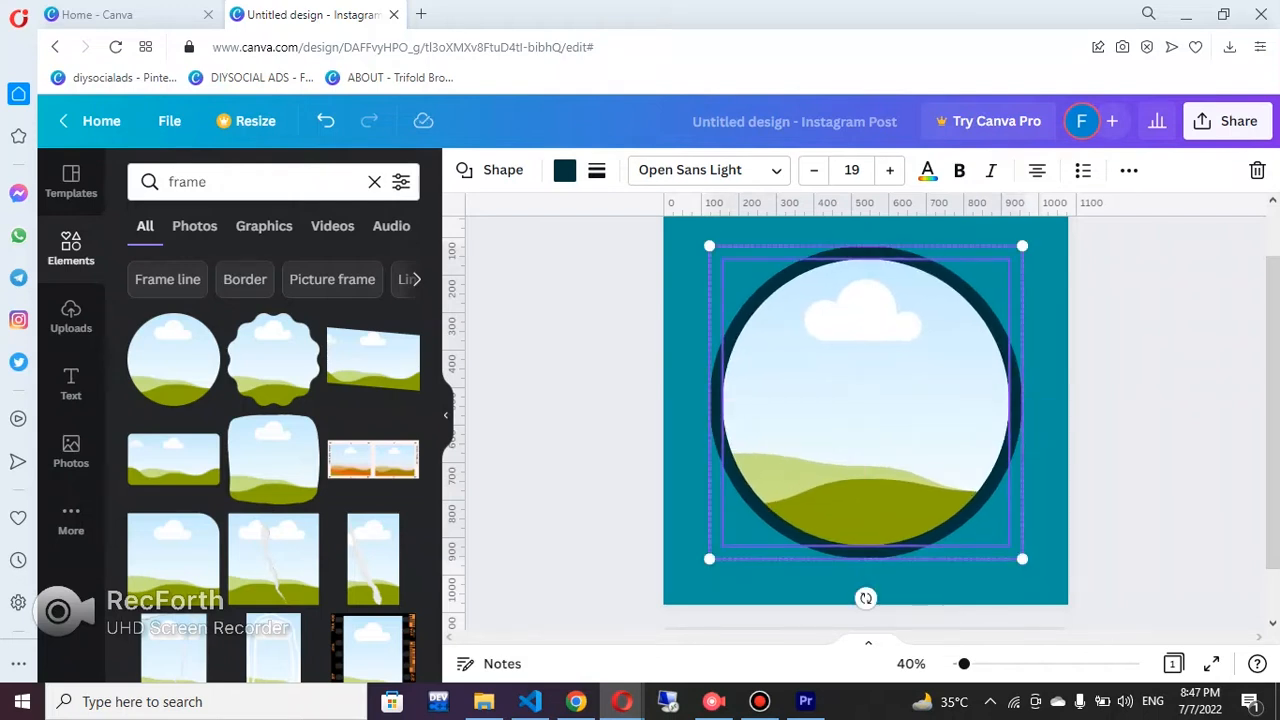
pyautogui.click(1130, 435)
# Step: Recolour the dark circle behind the frame to yellow
pyautogui.click(935, 430)
pyautogui.click(715, 402)
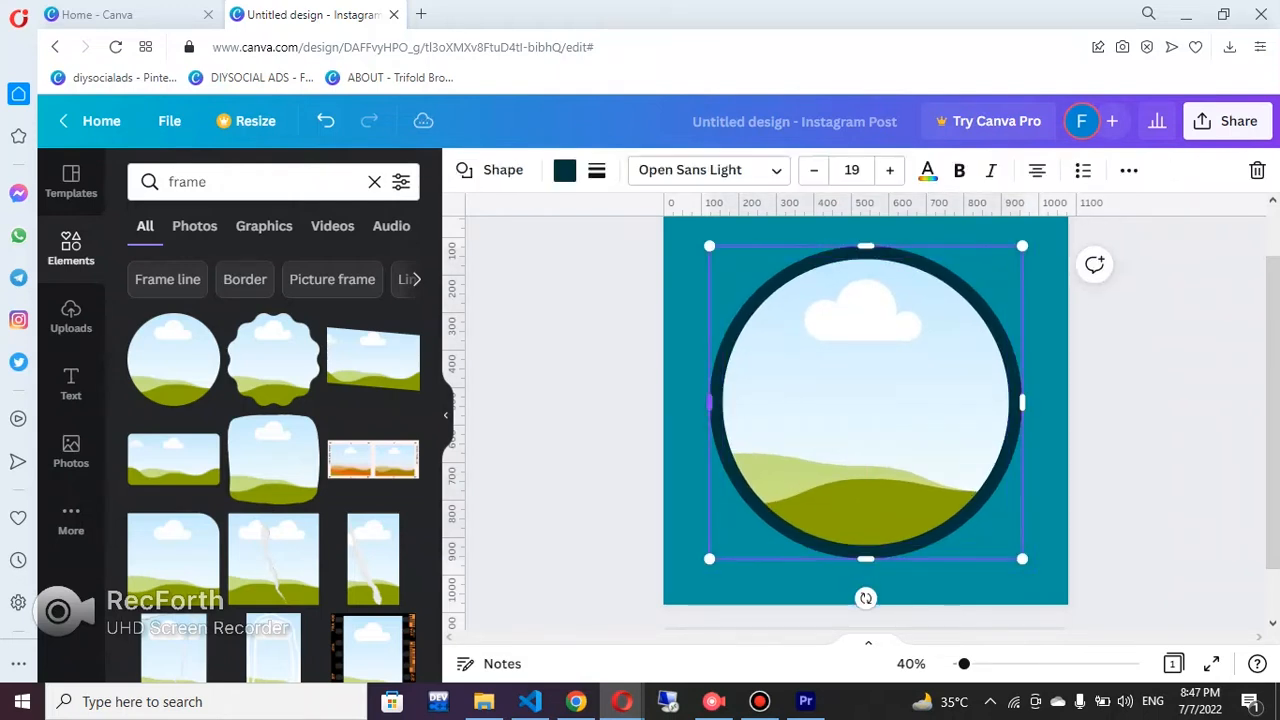
pyautogui.click(564, 170)
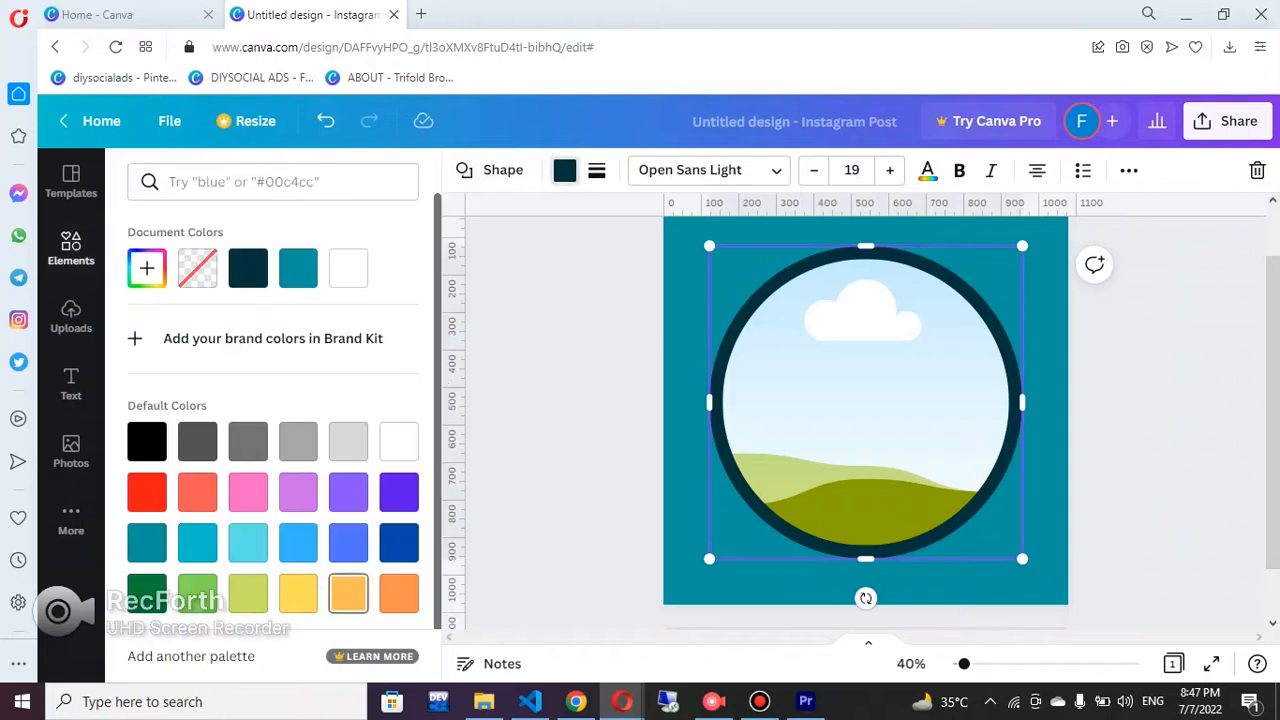
pyautogui.click(348, 593)
pyautogui.click(298, 593)
pyautogui.click(71, 248)
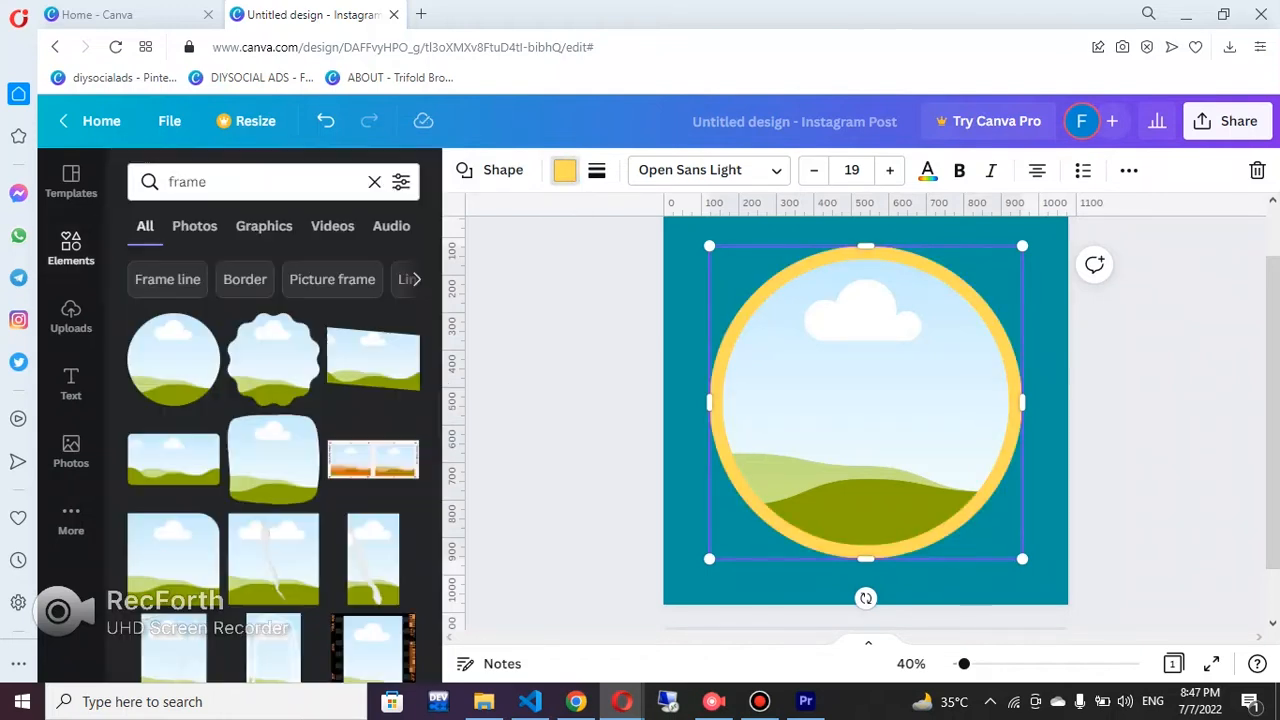
# Step: Fill the circle frame with the hijab girl illustration
pyautogui.click(374, 182)
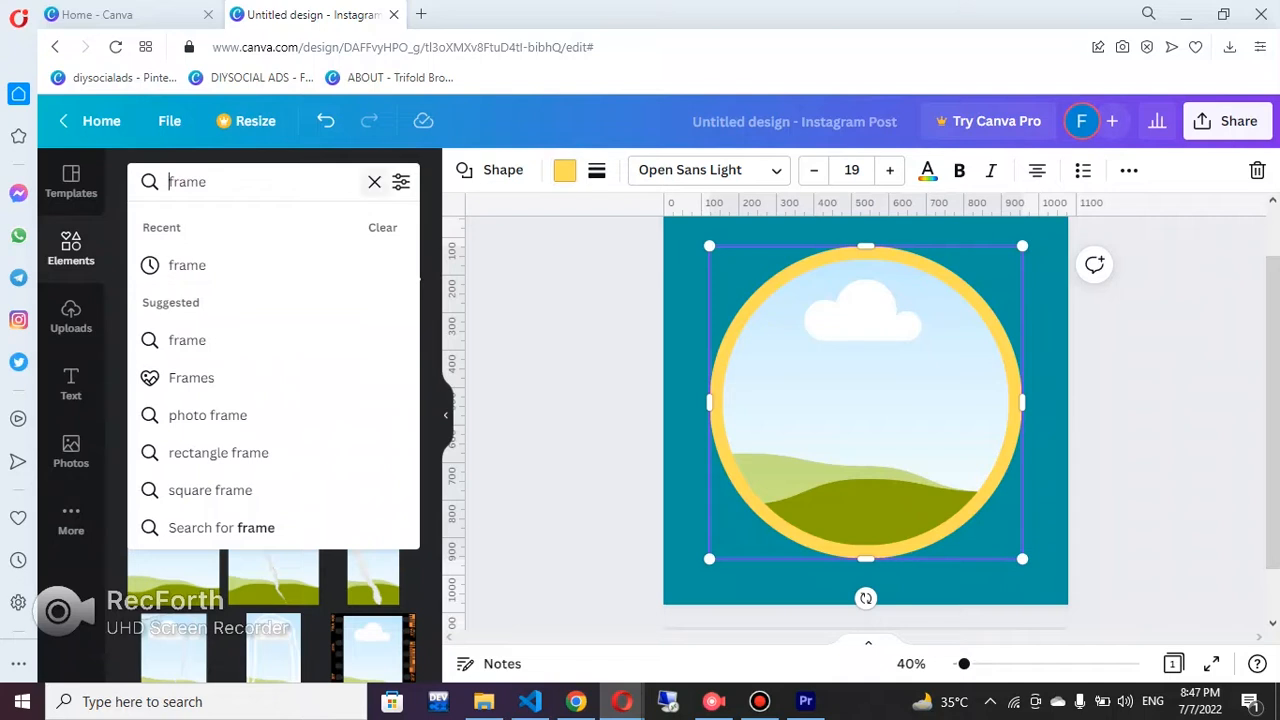
pyautogui.click(374, 182)
pyautogui.click(330, 336)
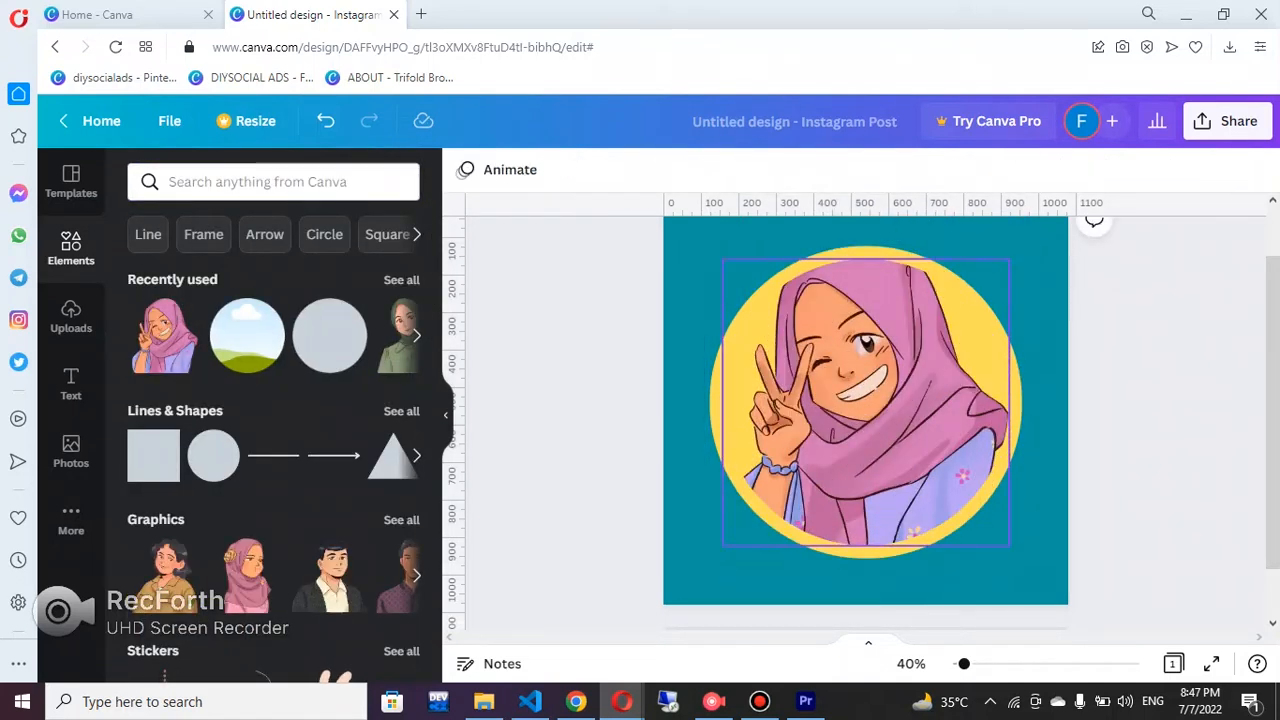
# Step: Resize the hijab girl image to about 757 x 757, centred within the yellow ring
pyautogui.doubleClick(866, 402)
pyautogui.moveTo(722, 239); pyautogui.dragTo(643, 150)
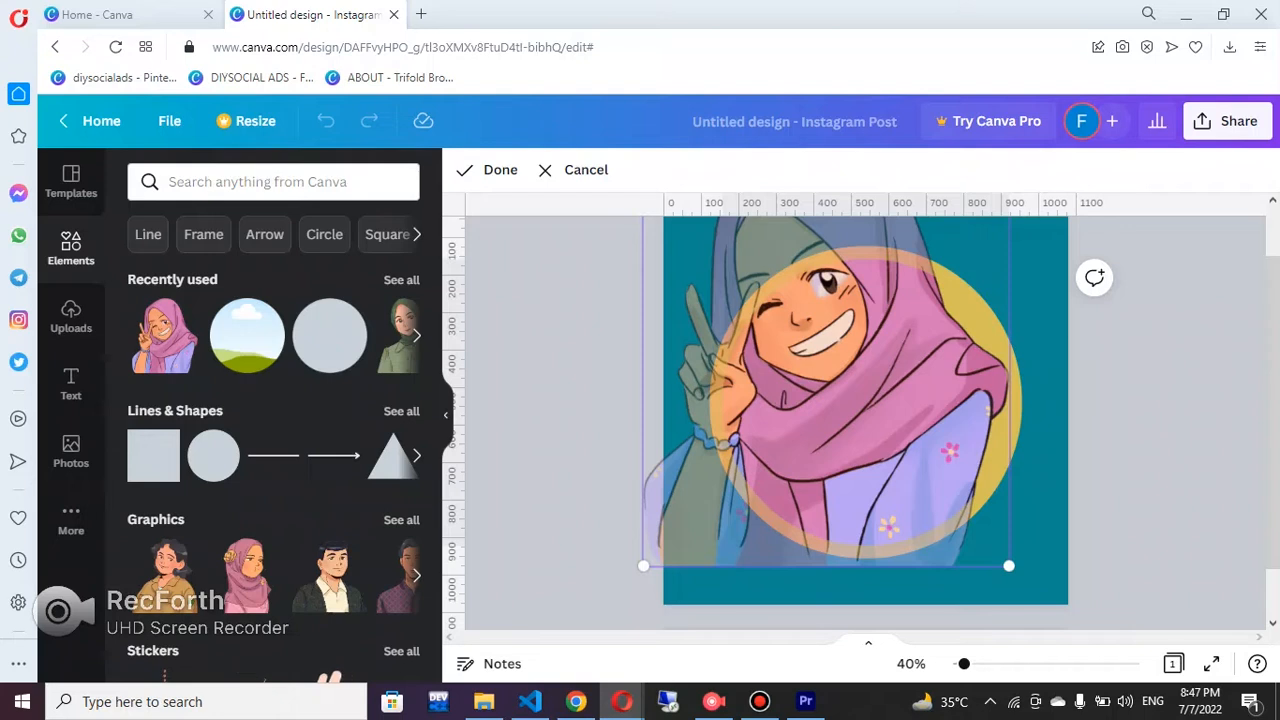
pyautogui.click(1273, 400)
pyautogui.scroll(1, 866, 402)
pyautogui.scroll(-3, 866, 402)
pyautogui.scroll(2, 866, 402)
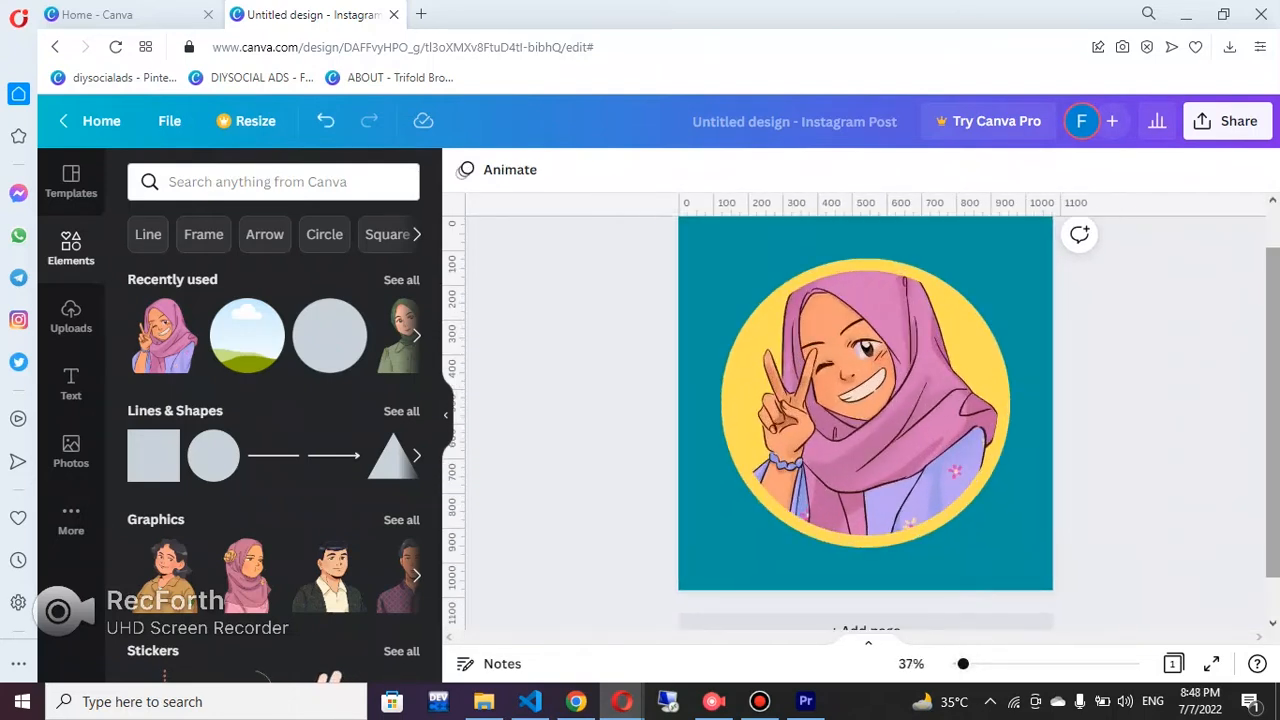
pyautogui.scroll(1, 866, 402)
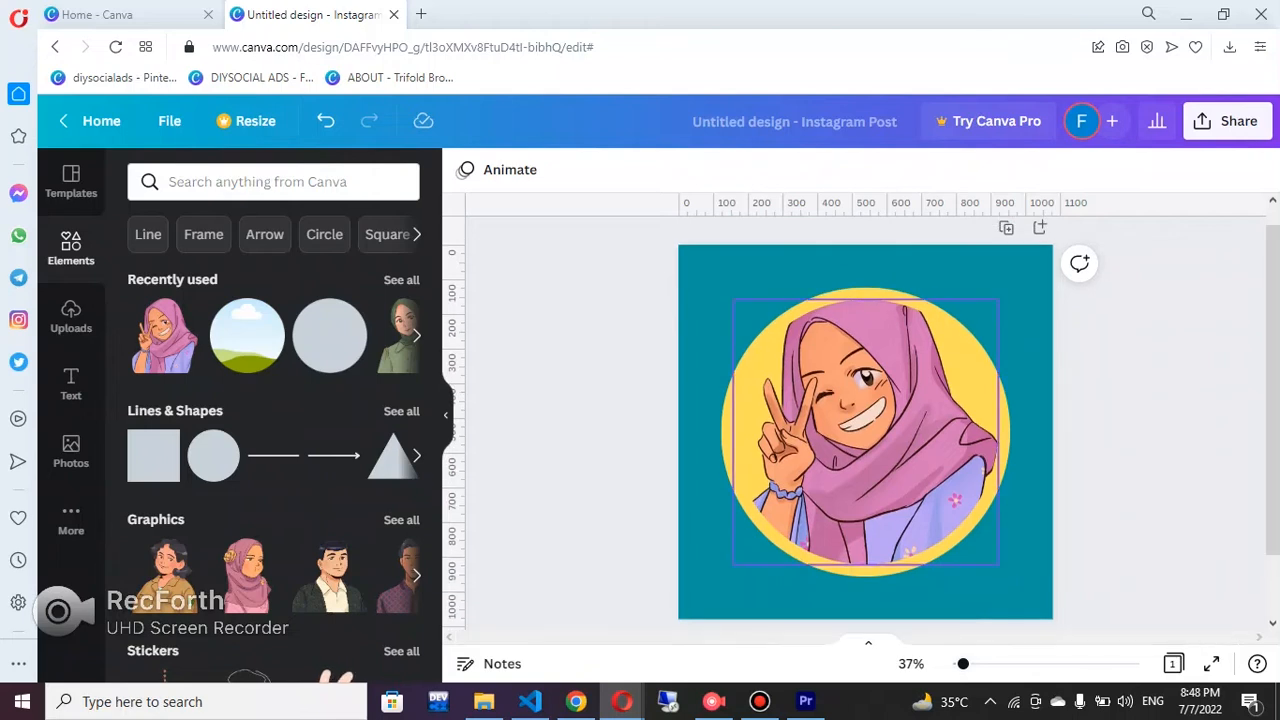
pyautogui.click(866, 432)
pyautogui.moveTo(733, 299)
pyautogui.mouseDown()
pyautogui.moveTo(712, 278)
pyautogui.moveTo(800, 340)
pyautogui.moveTo(735, 301)
pyautogui.mouseUp()
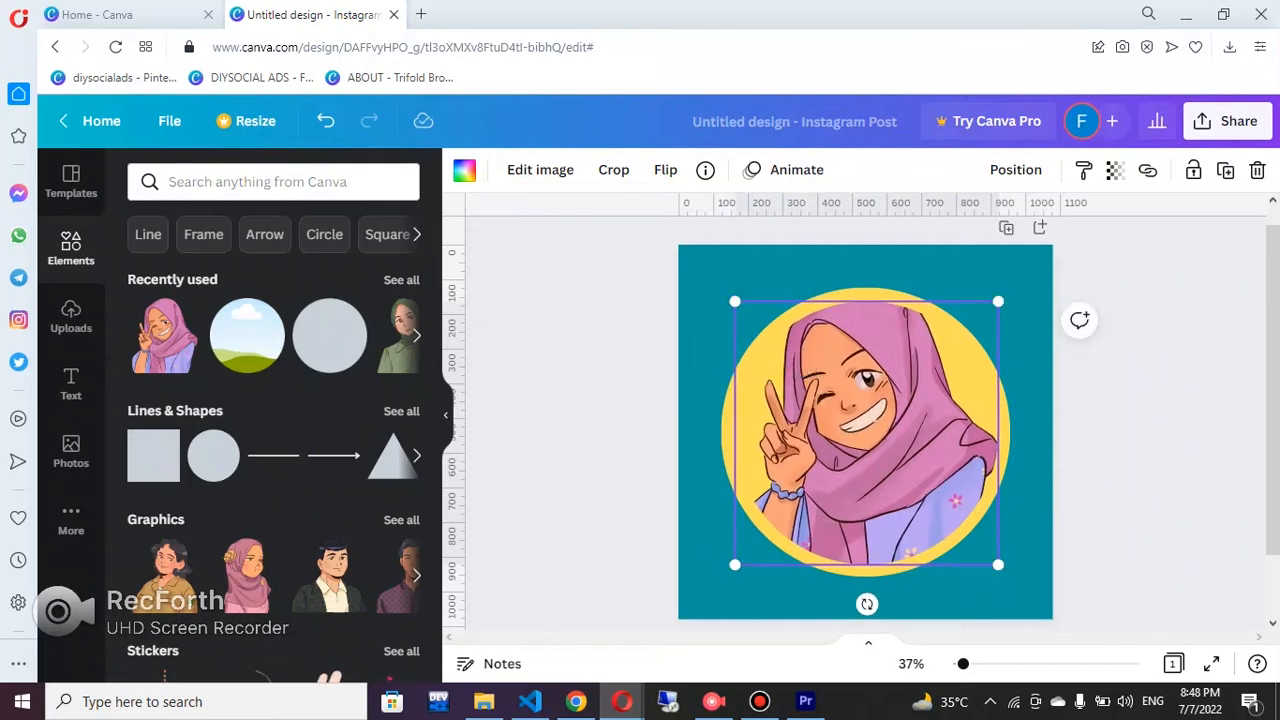
pyautogui.moveTo(867, 433); pyautogui.dragTo(866, 432)
pyautogui.doubleClick(866, 432)
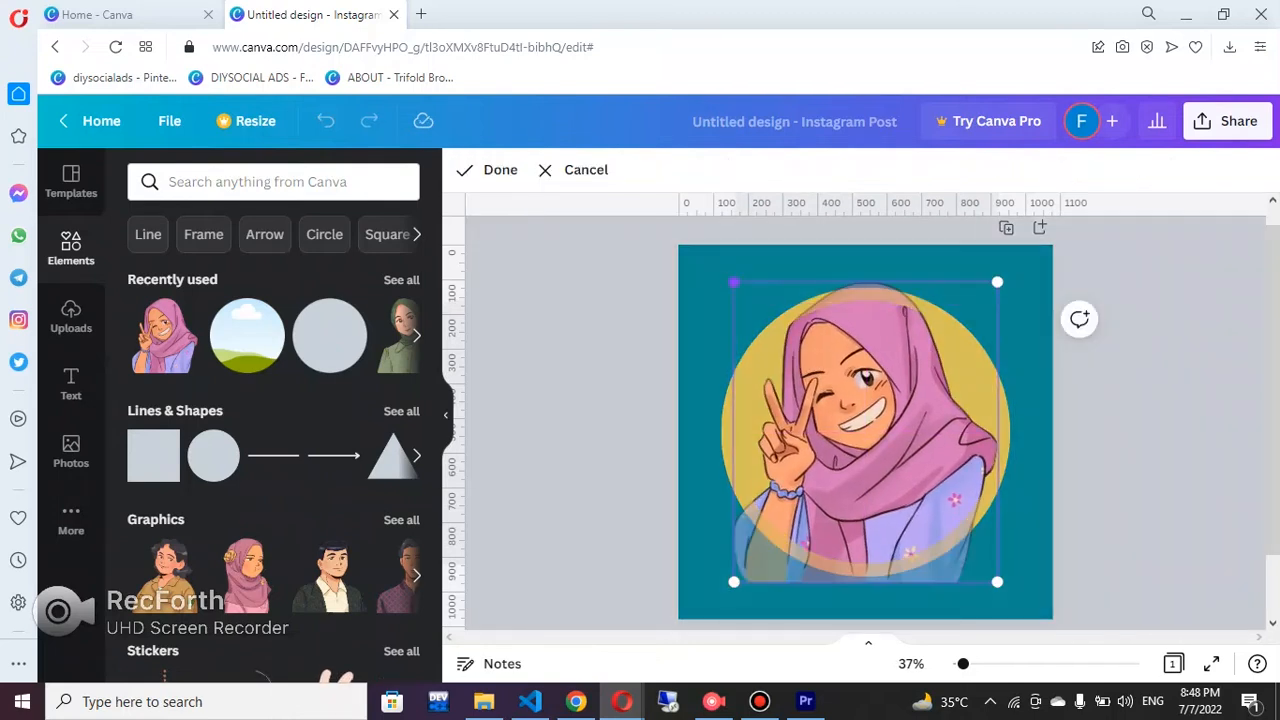
pyautogui.moveTo(734, 282)
pyautogui.mouseDown()
pyautogui.moveTo(645, 181)
pyautogui.moveTo(734, 282)
pyautogui.mouseUp()
pyautogui.moveTo(997, 582); pyautogui.dragTo(997, 582)
pyautogui.moveTo(866, 432); pyautogui.dragTo(866, 414)
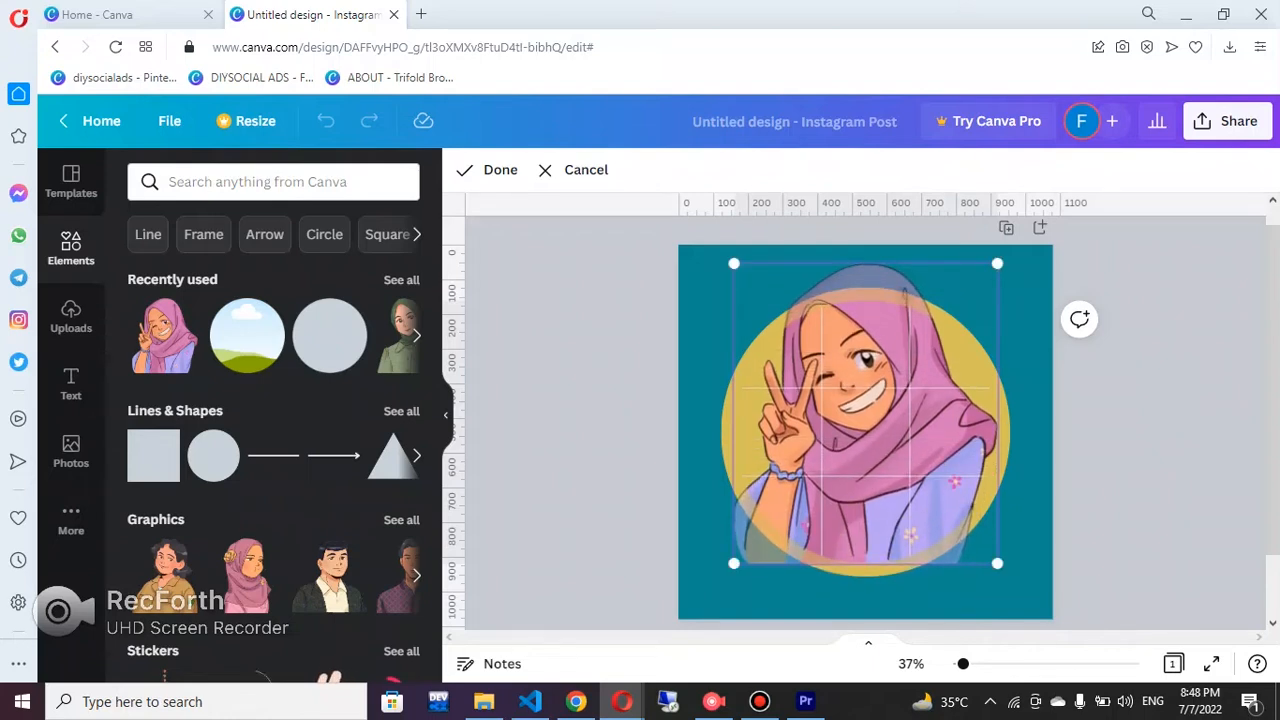
pyautogui.click(487, 170)
pyautogui.click(164, 337)
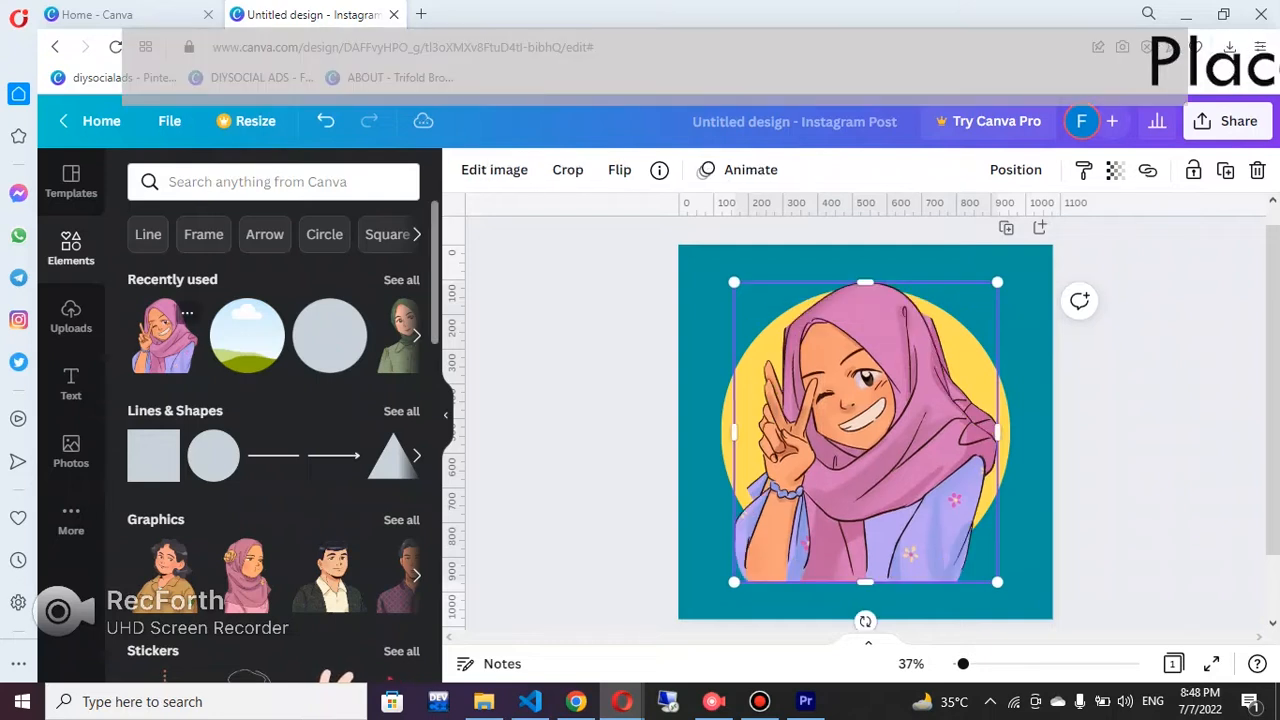
pyautogui.moveTo(960, 370)
pyautogui.mouseDown()
pyautogui.moveTo(1014, 299)
pyautogui.moveTo(934, 370)
pyautogui.moveTo(1060, 340)
pyautogui.moveTo(960, 369)
pyautogui.mouseUp()
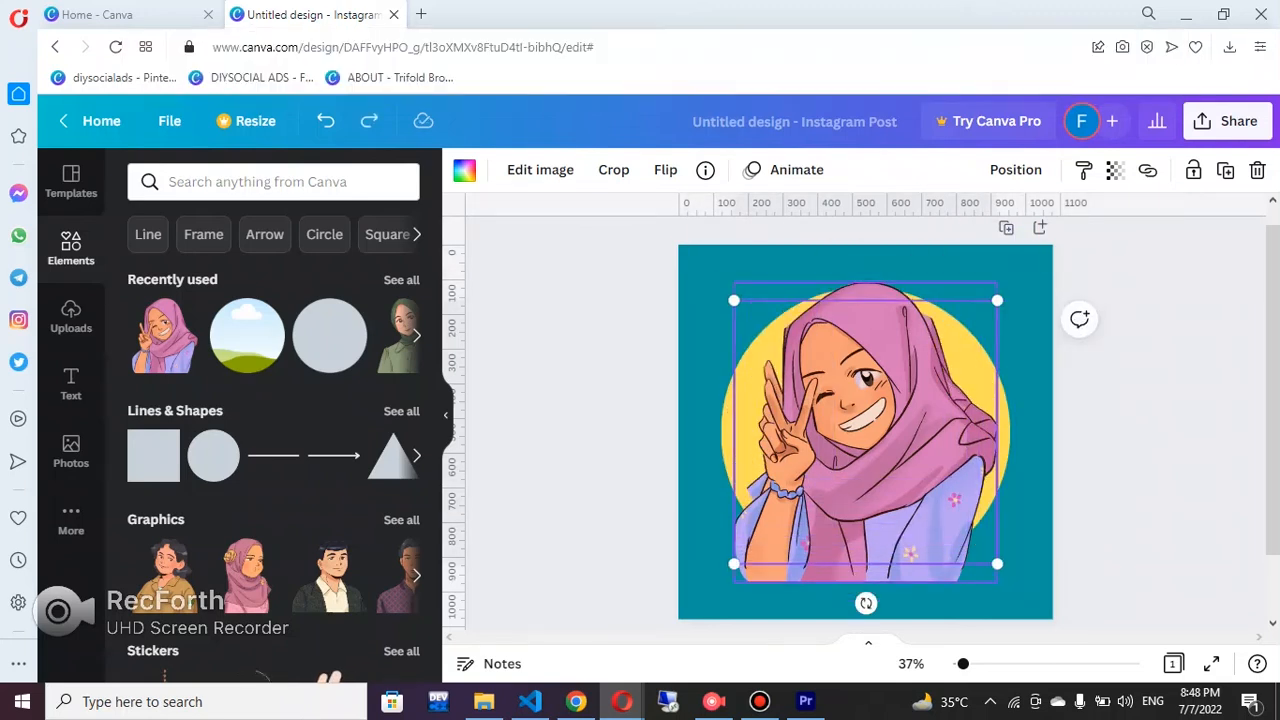
pyautogui.click(880, 430)
pyautogui.moveTo(960, 372)
pyautogui.mouseDown()
pyautogui.moveTo(979, 318)
pyautogui.moveTo(937, 362)
pyautogui.moveTo(960, 373)
pyautogui.mouseUp()
pyautogui.click(1120, 420)
pyautogui.moveTo(880, 430)
pyautogui.mouseDown()
pyautogui.moveTo(948, 405)
pyautogui.moveTo(899, 445)
pyautogui.moveTo(886, 384)
pyautogui.moveTo(880, 414)
pyautogui.mouseUp()
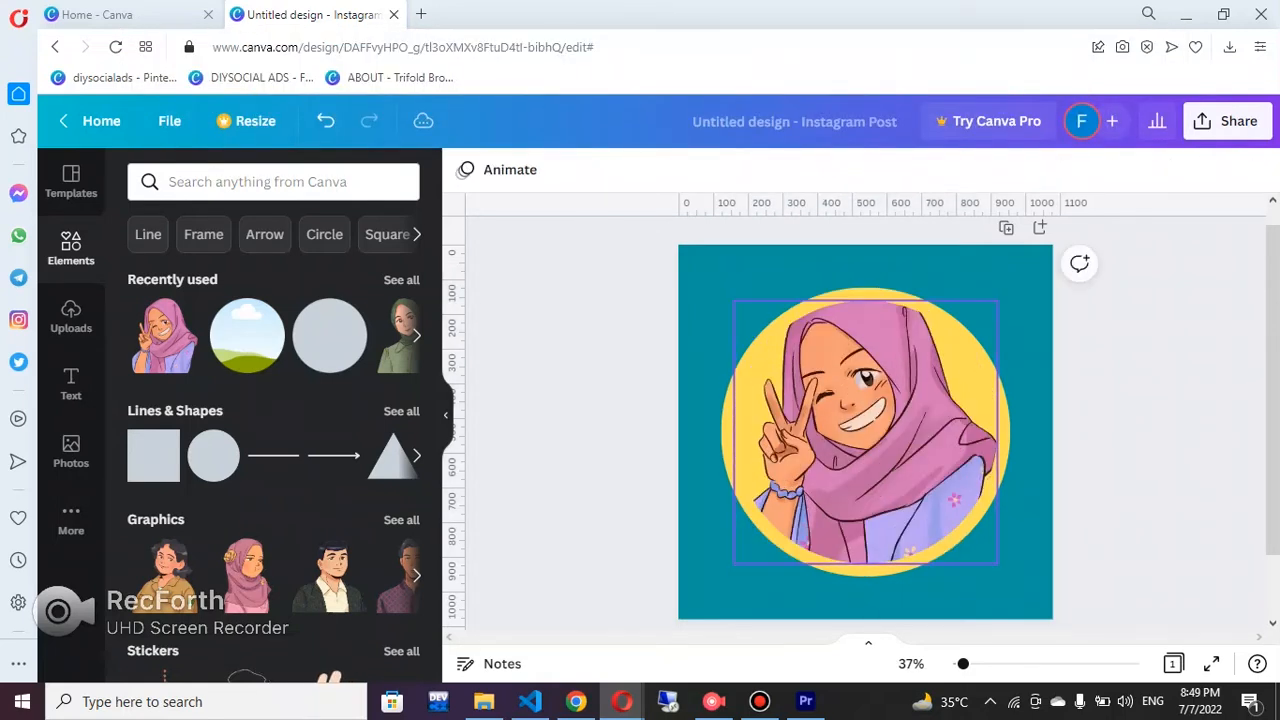
# Step: Crop the bottom of the hijab-girl picture so her head pops above the yellow ring
pyautogui.hotkey('ctrl', 'z')
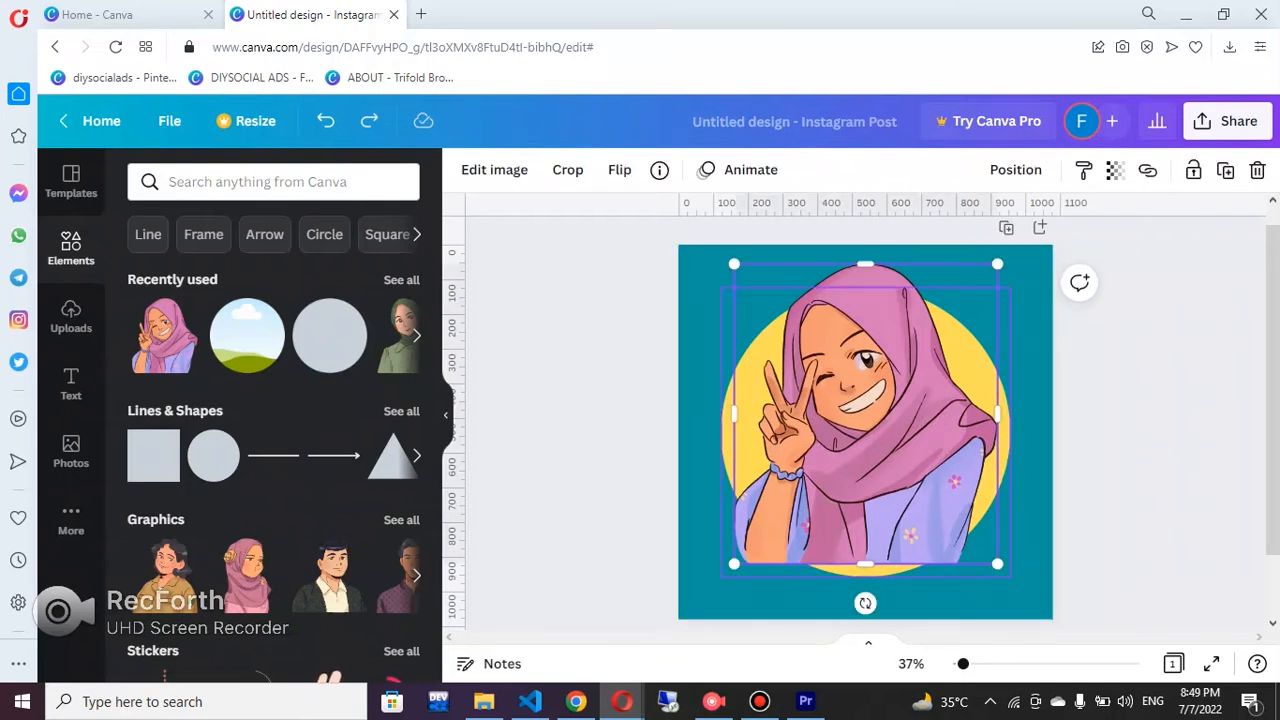
pyautogui.click(567, 169)
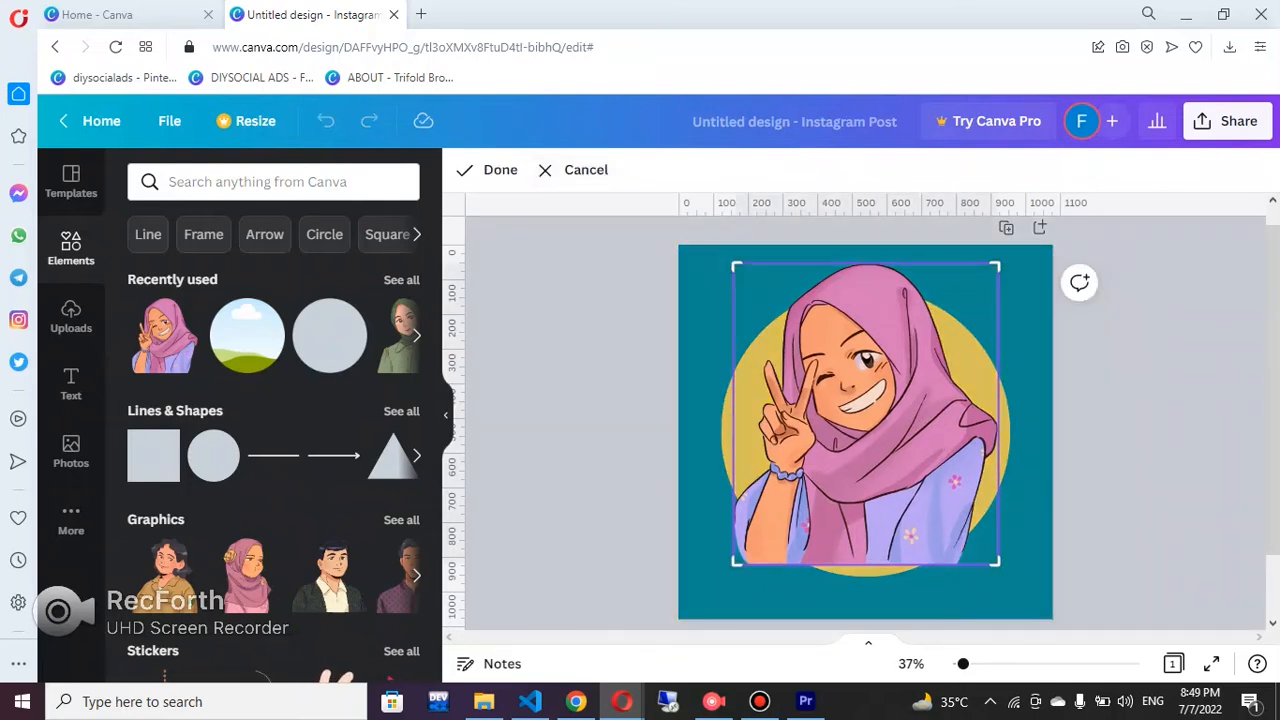
pyautogui.moveTo(995, 562); pyautogui.dragTo(994, 488)
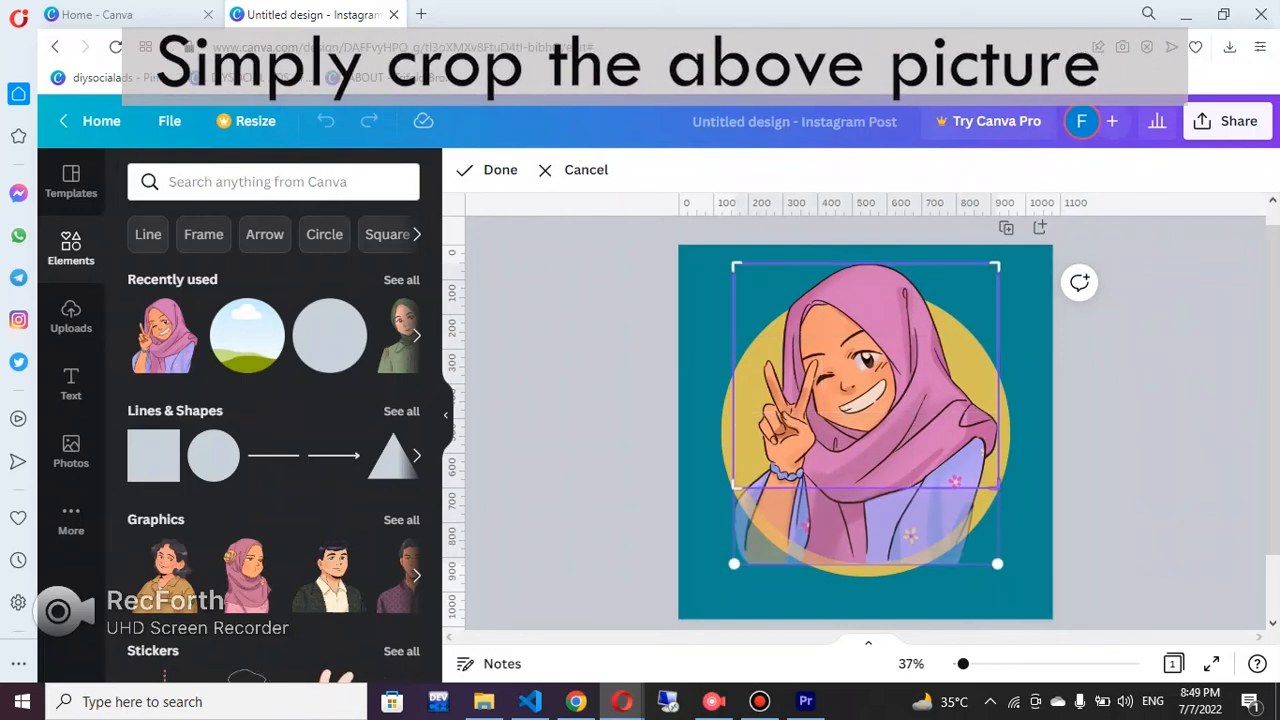
pyautogui.press('Return')
pyautogui.press('Escape')
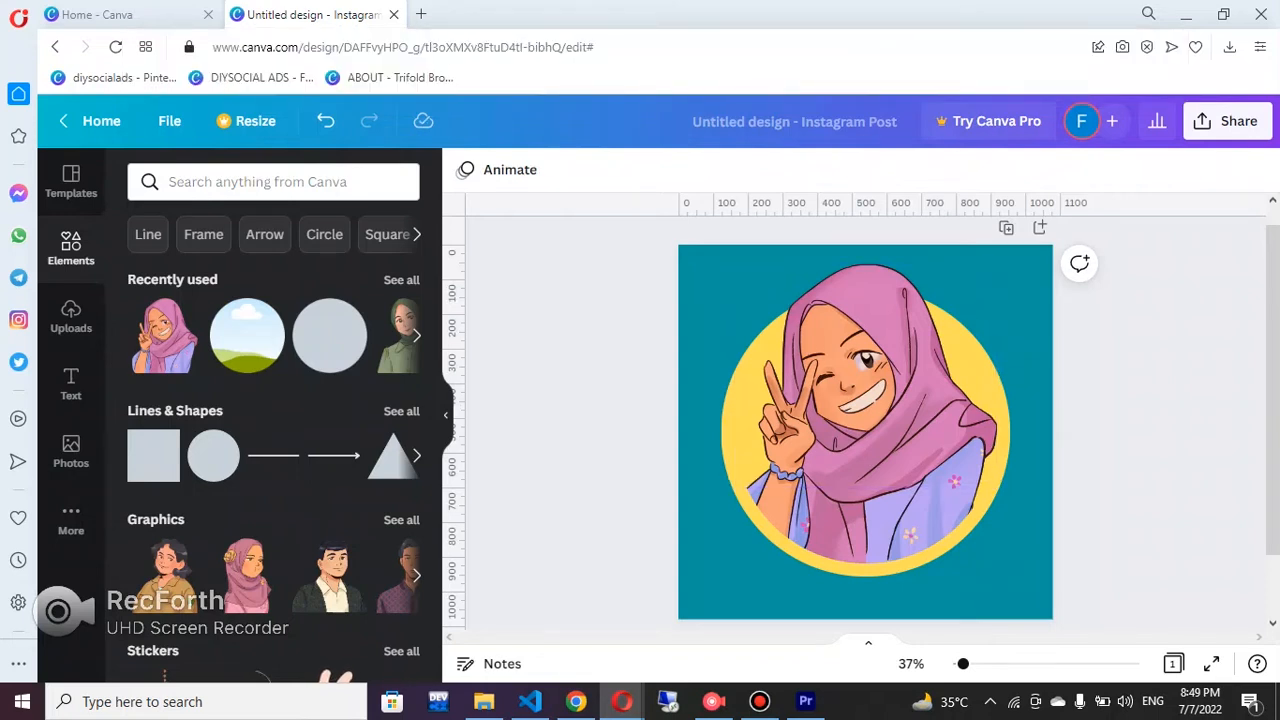
# Step: Add Sparkle neon-style text and replace it with the designer's name
pyautogui.click(71, 383)
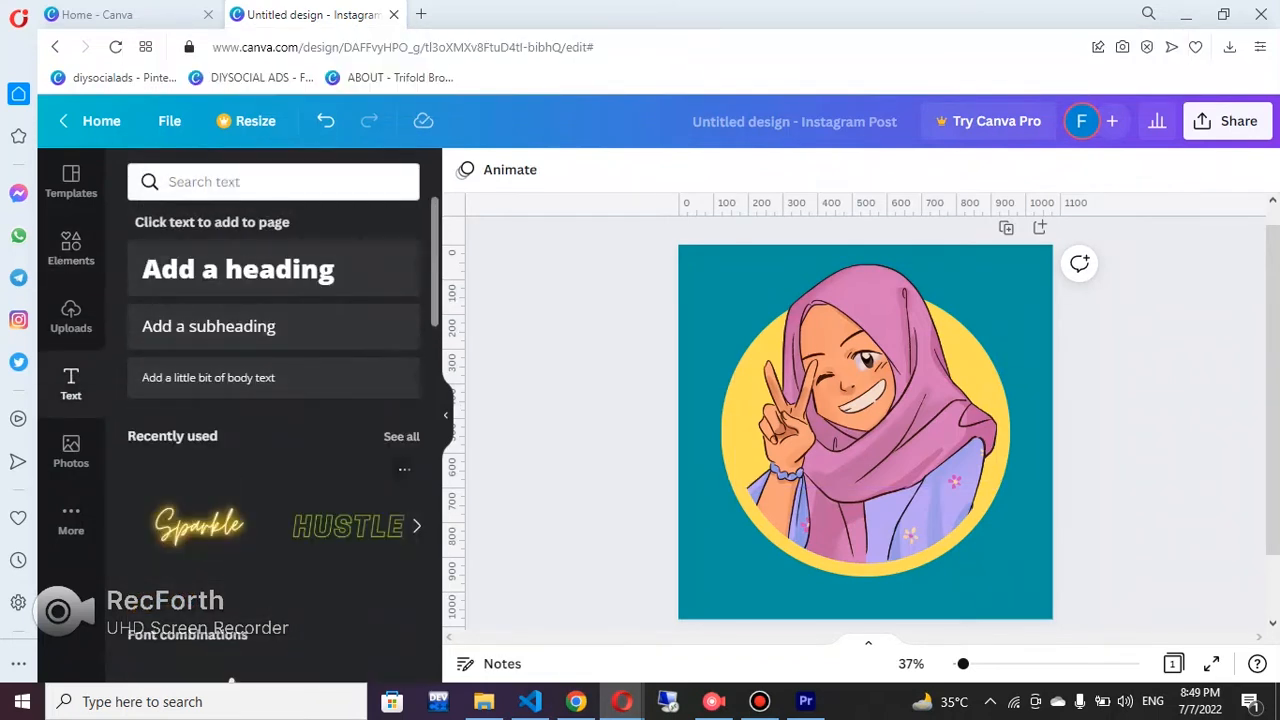
pyautogui.scroll(-3, 273, 420)
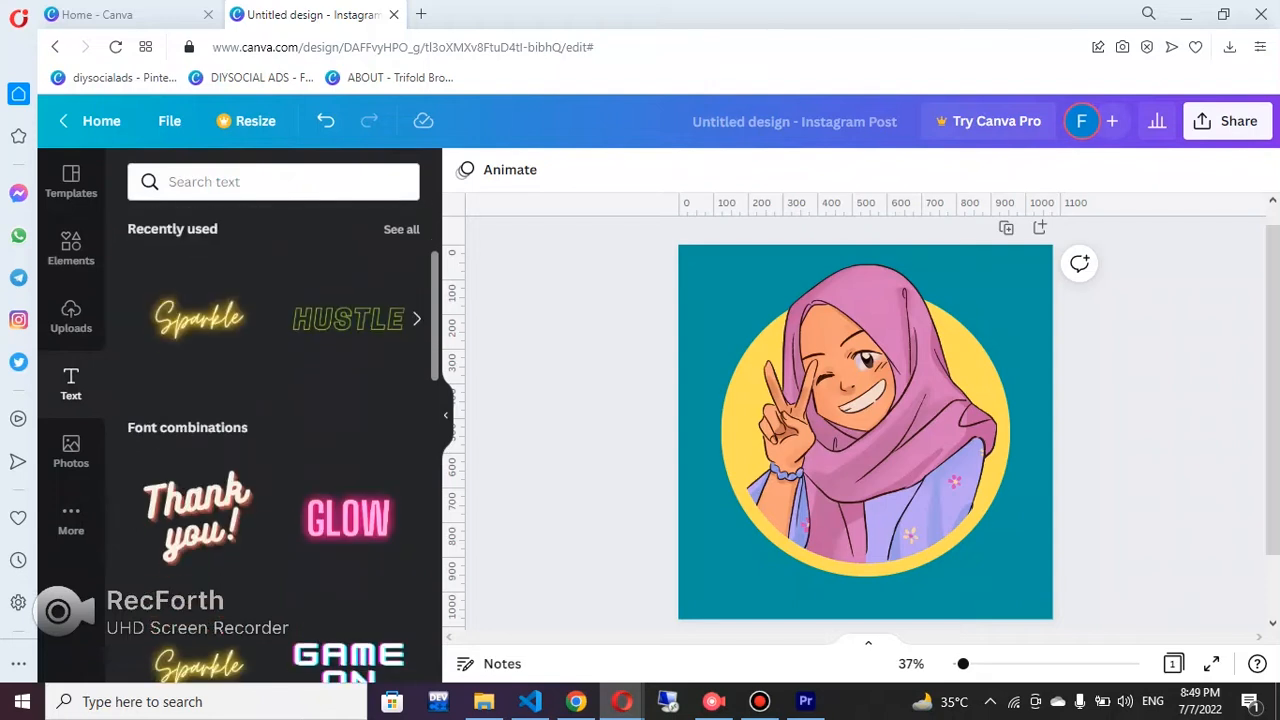
pyautogui.click(199, 318)
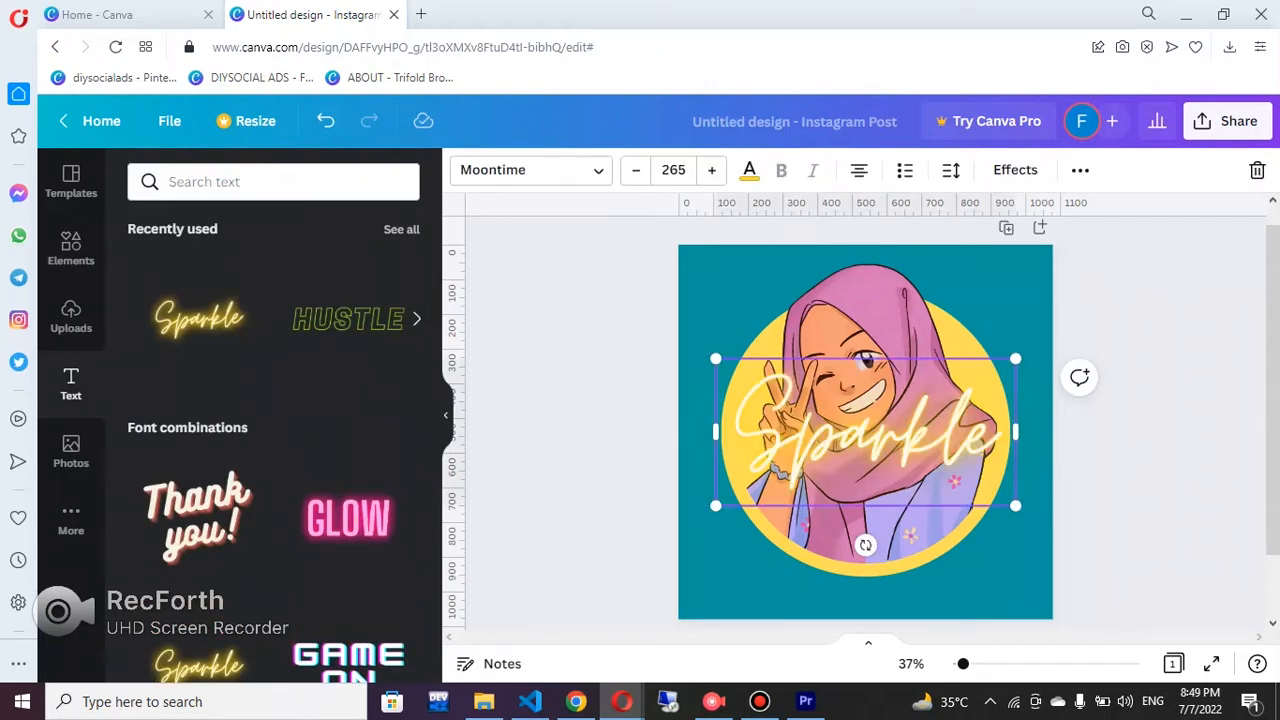
pyautogui.press('Return')
pyautogui.write('W')
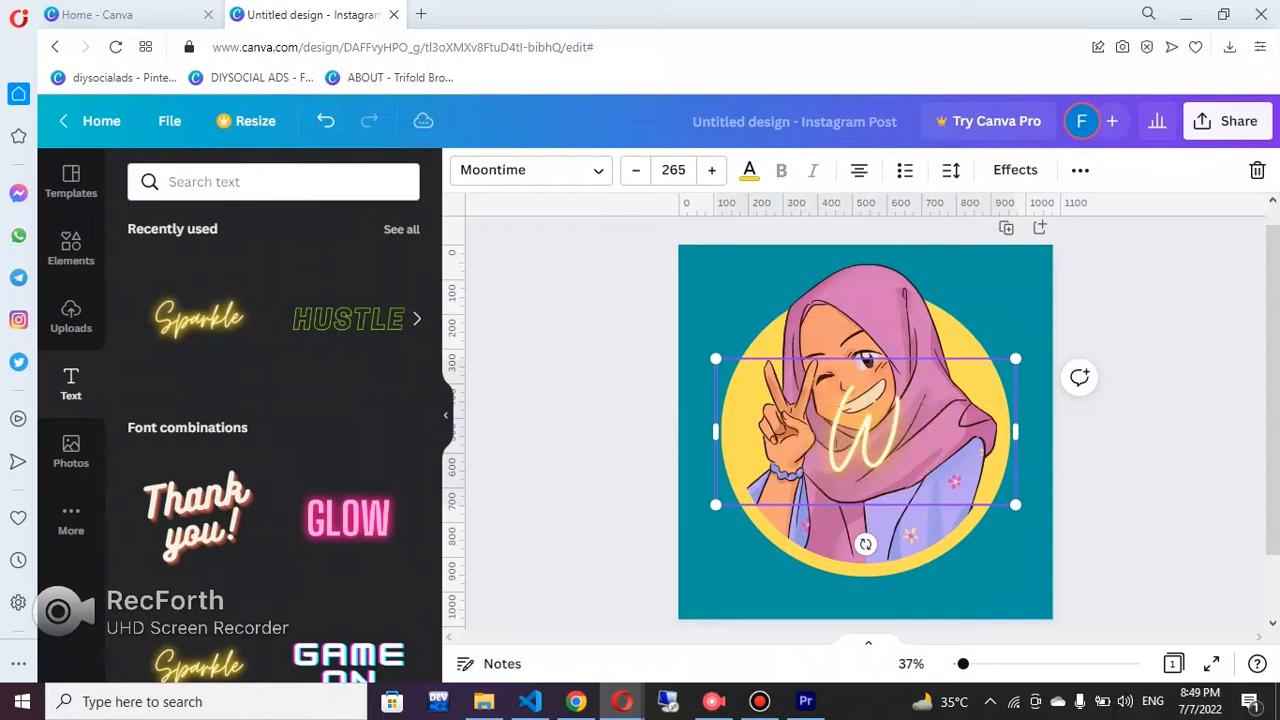
pyautogui.write('aliya Khan')
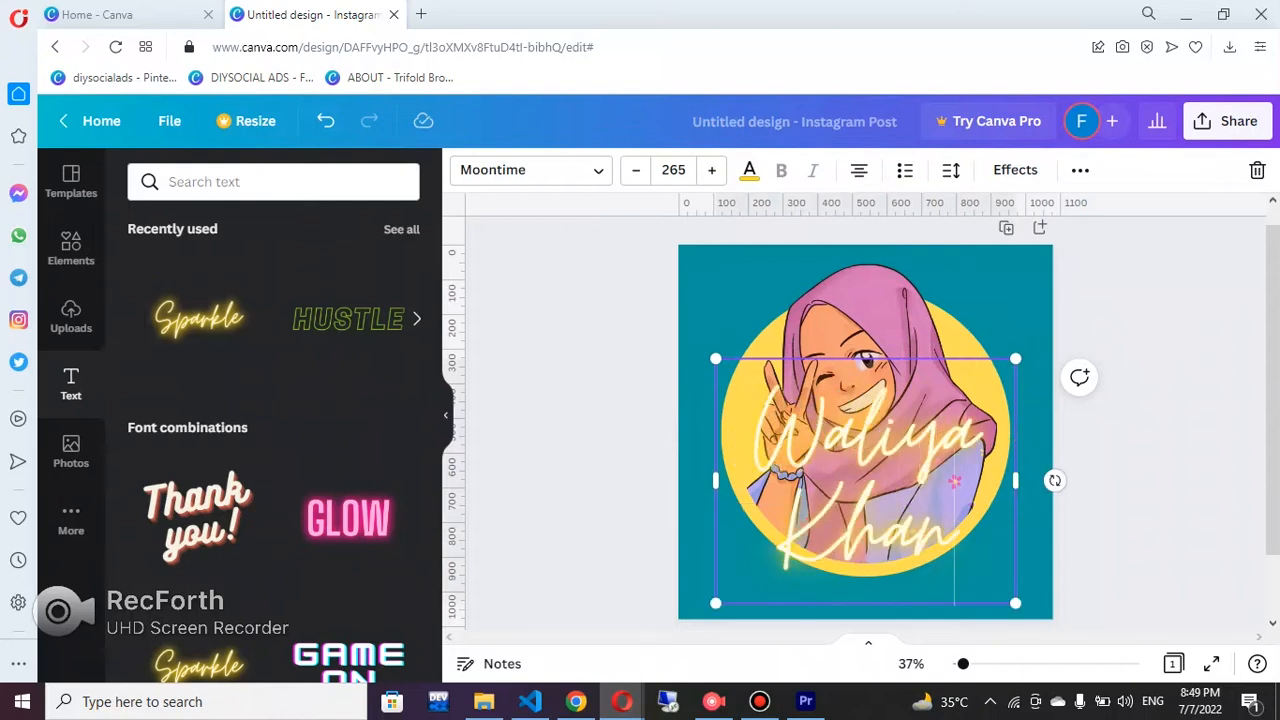
# Step: Shrink the name to a single line and place it in the bottom-right corner
pyautogui.moveTo(1015, 603); pyautogui.dragTo(833, 455)
pyautogui.moveTo(833, 405); pyautogui.dragTo(808, 380)
pyautogui.moveTo(777, 421); pyautogui.dragTo(1000, 639)
pyautogui.press('Escape')
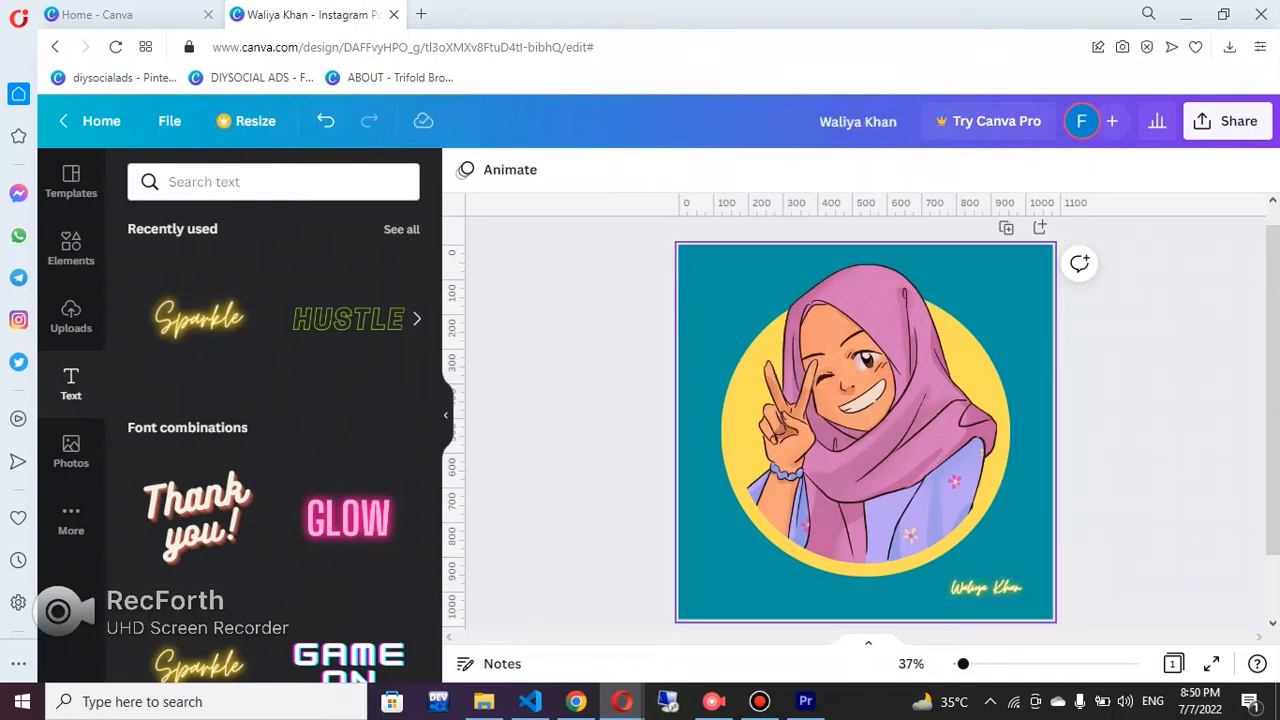
# Step: Add a second page, search elements for 'cold dr', and give the page a Dark Gray background
pyautogui.scroll(-1, 865, 430)
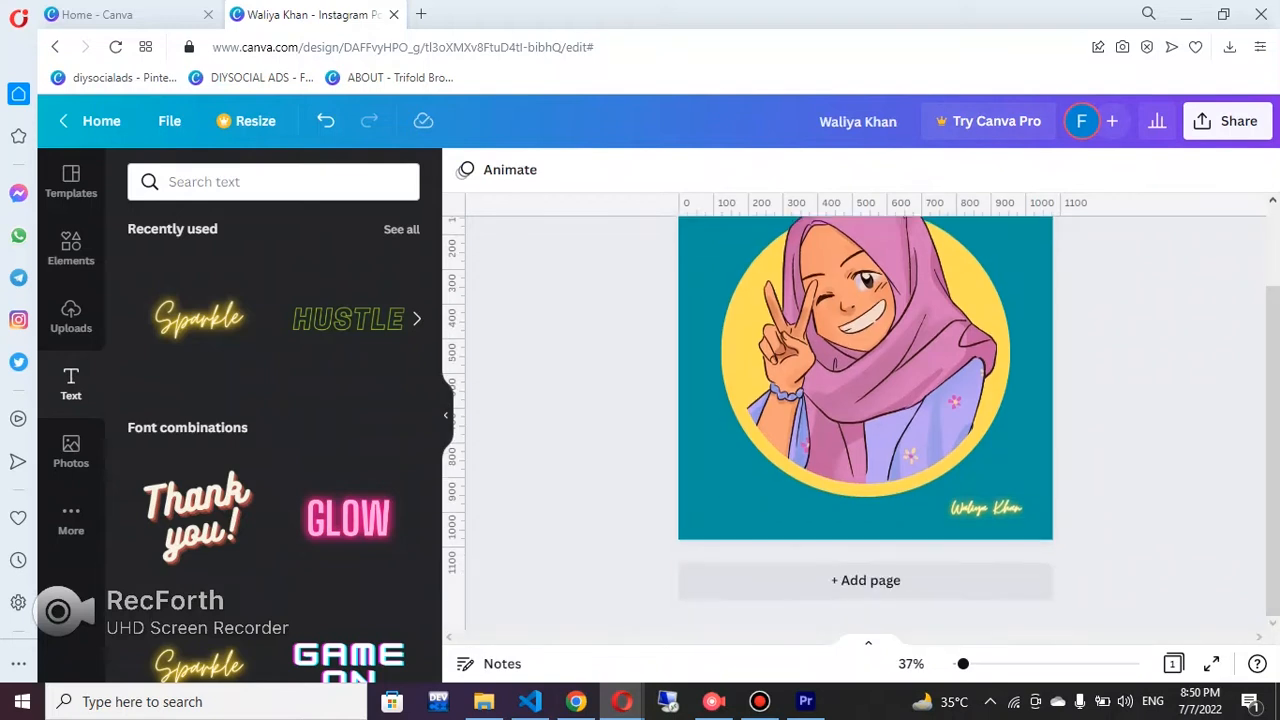
pyautogui.click(865, 581)
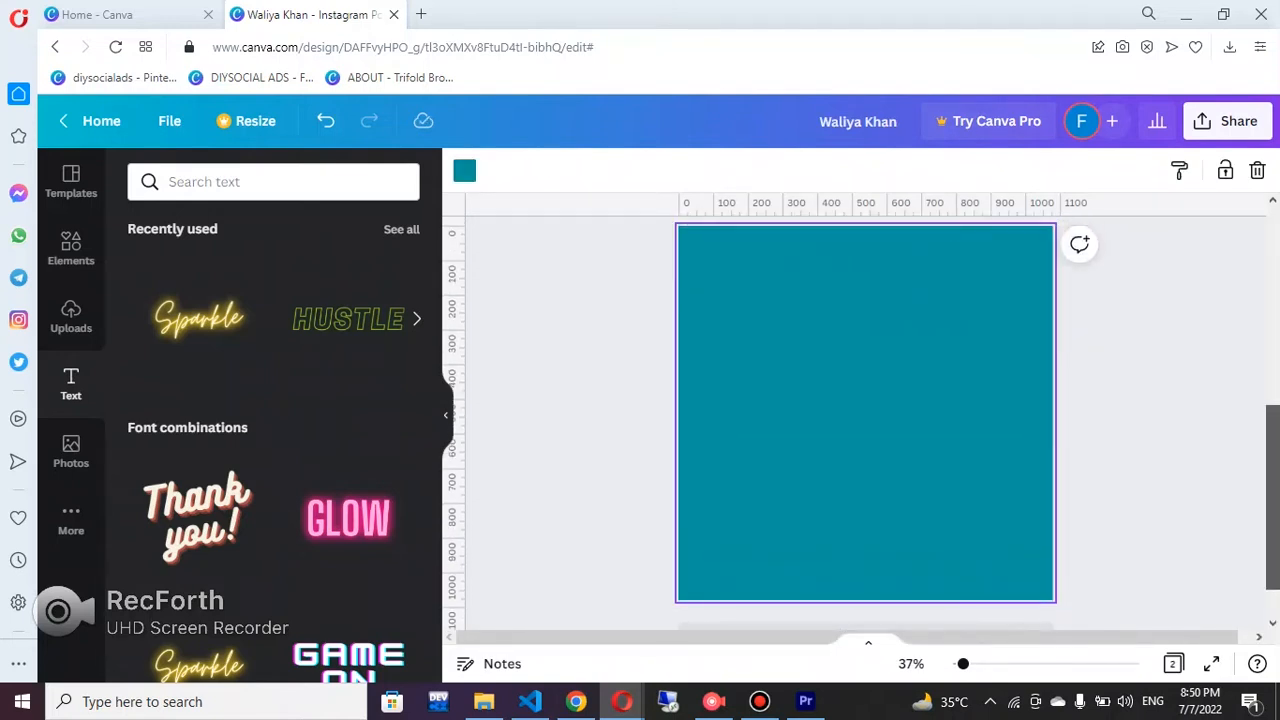
pyautogui.click(71, 248)
pyautogui.click(240, 182)
pyautogui.write('co')
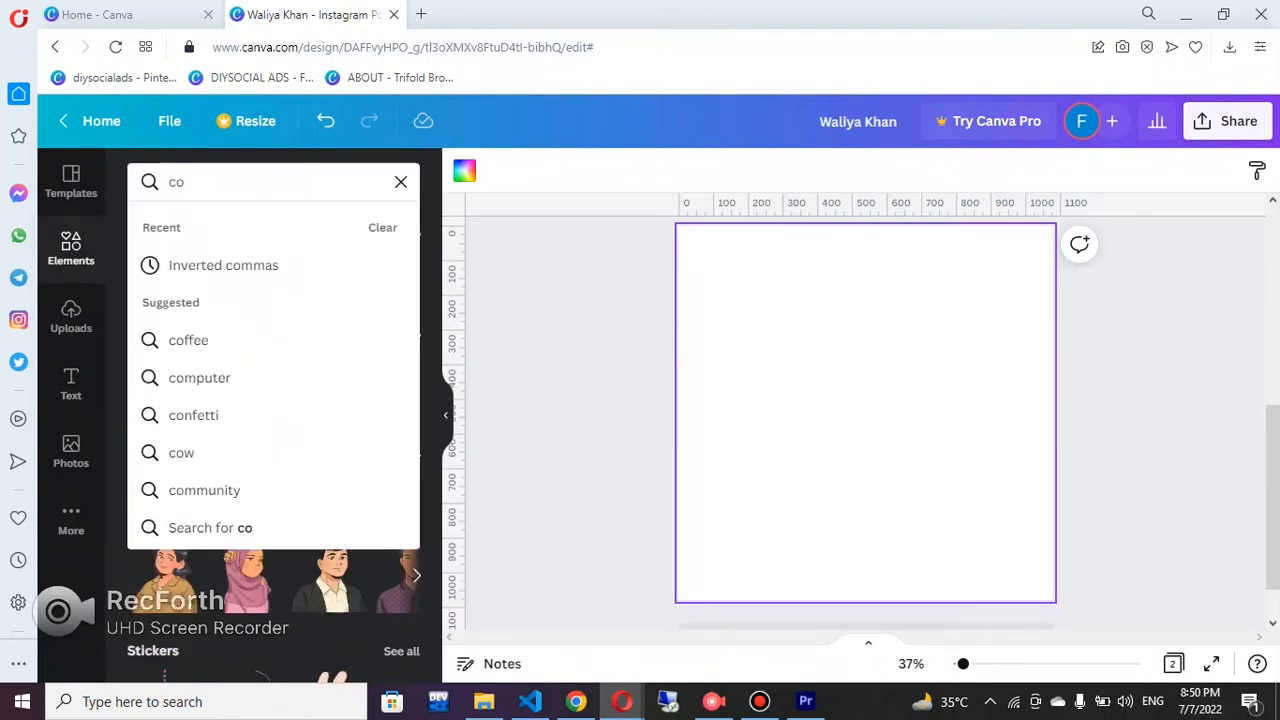
pyautogui.write('ld drink')
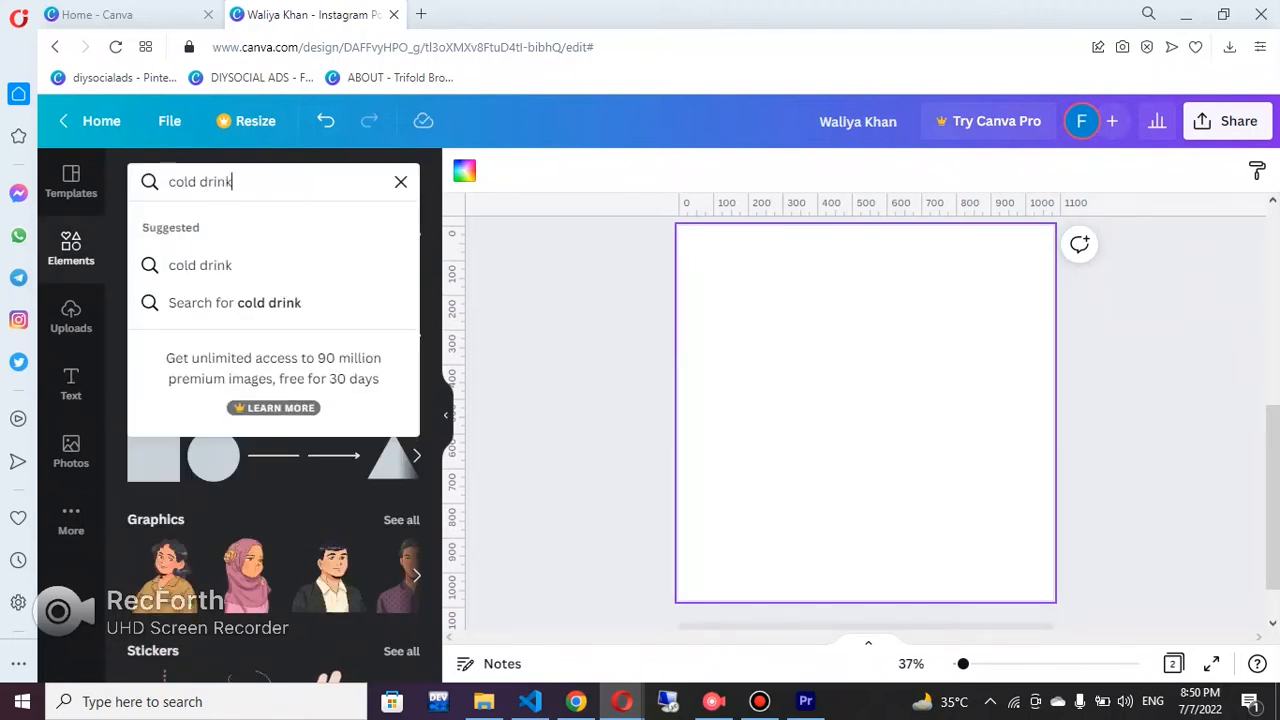
pyautogui.press('Return')
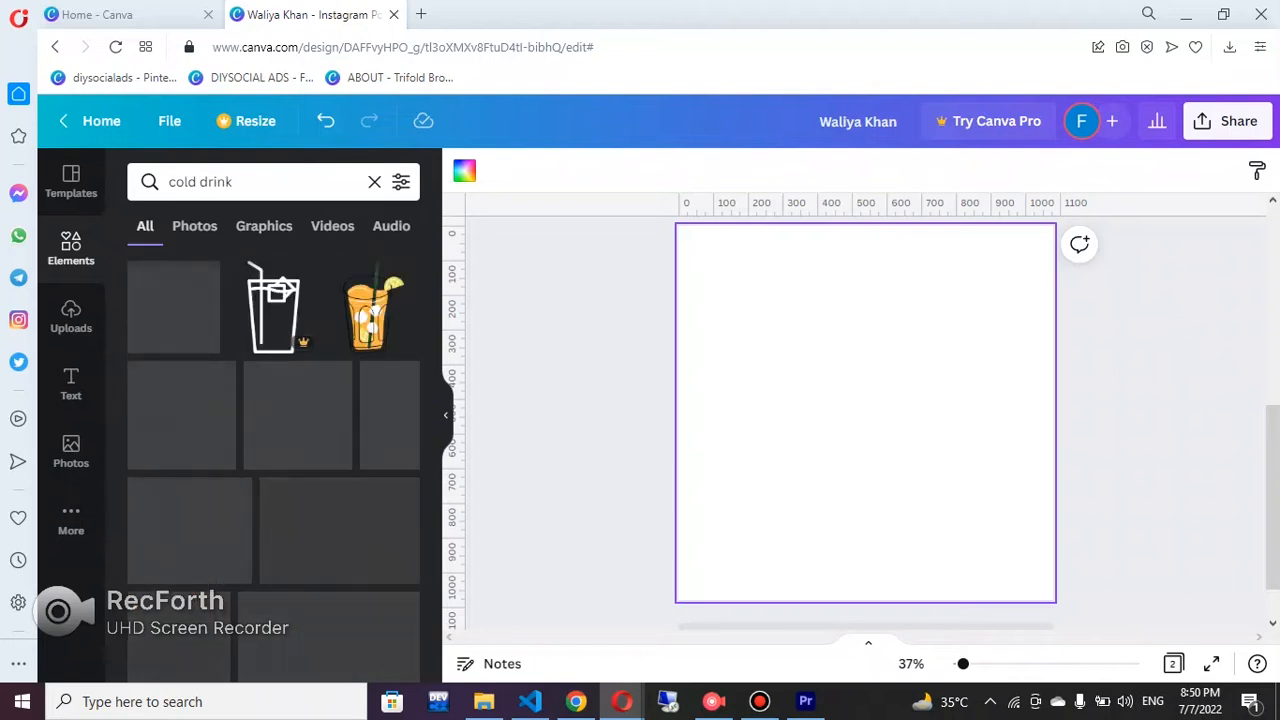
pyautogui.scroll(-5, 273, 450)
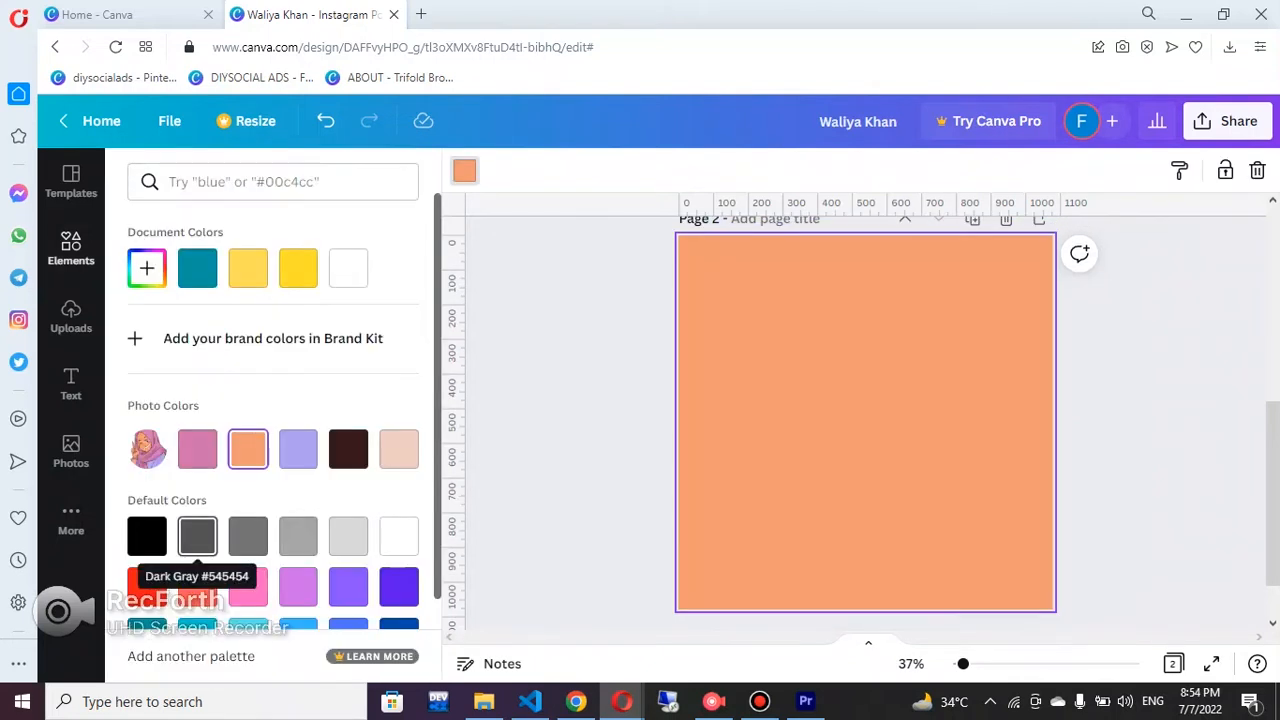
pyautogui.click(197, 536)
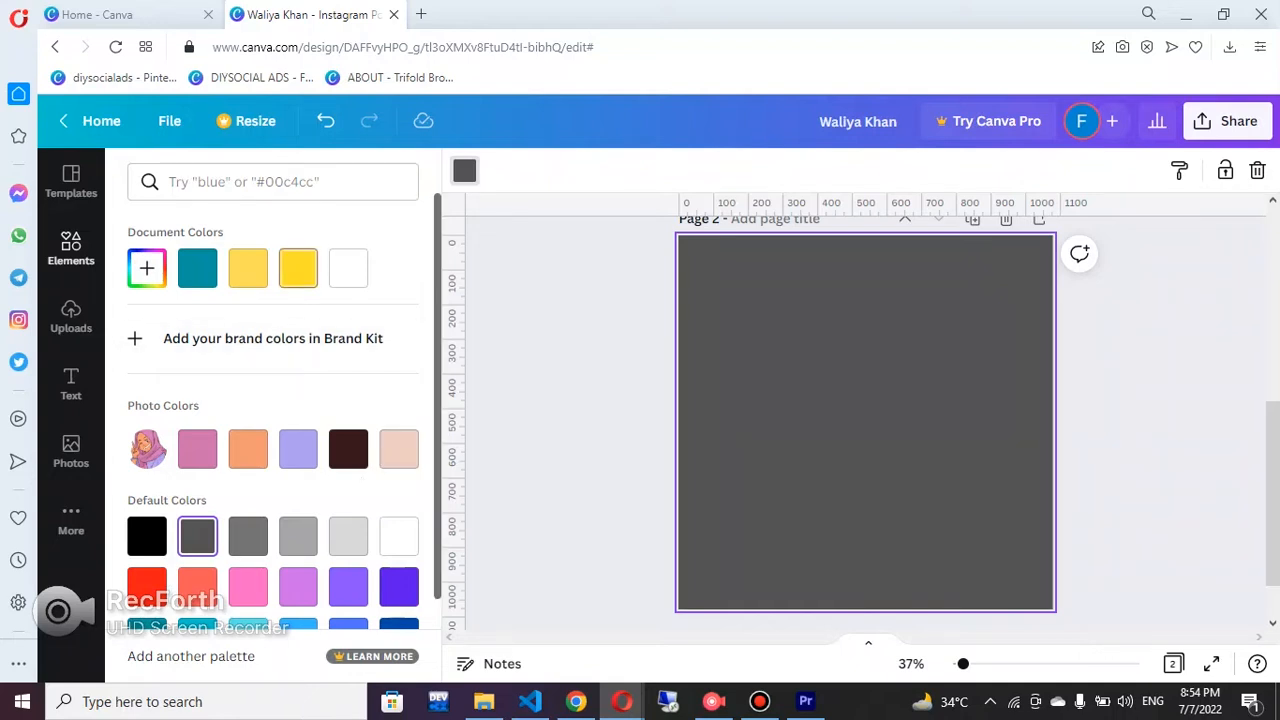
# Step: Change the page 2 background to the yellow document colour
pyautogui.click(298, 268)
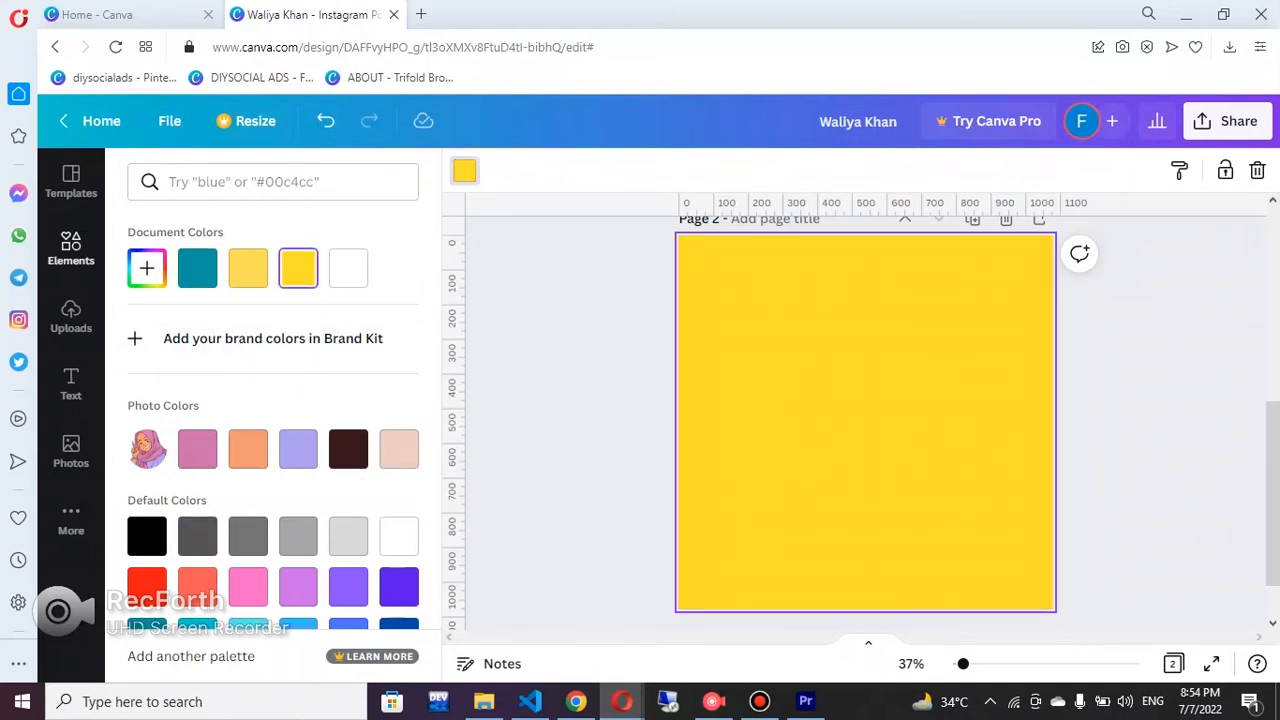
pyautogui.click(71, 248)
pyautogui.click(258, 182)
pyautogui.press('Escape')
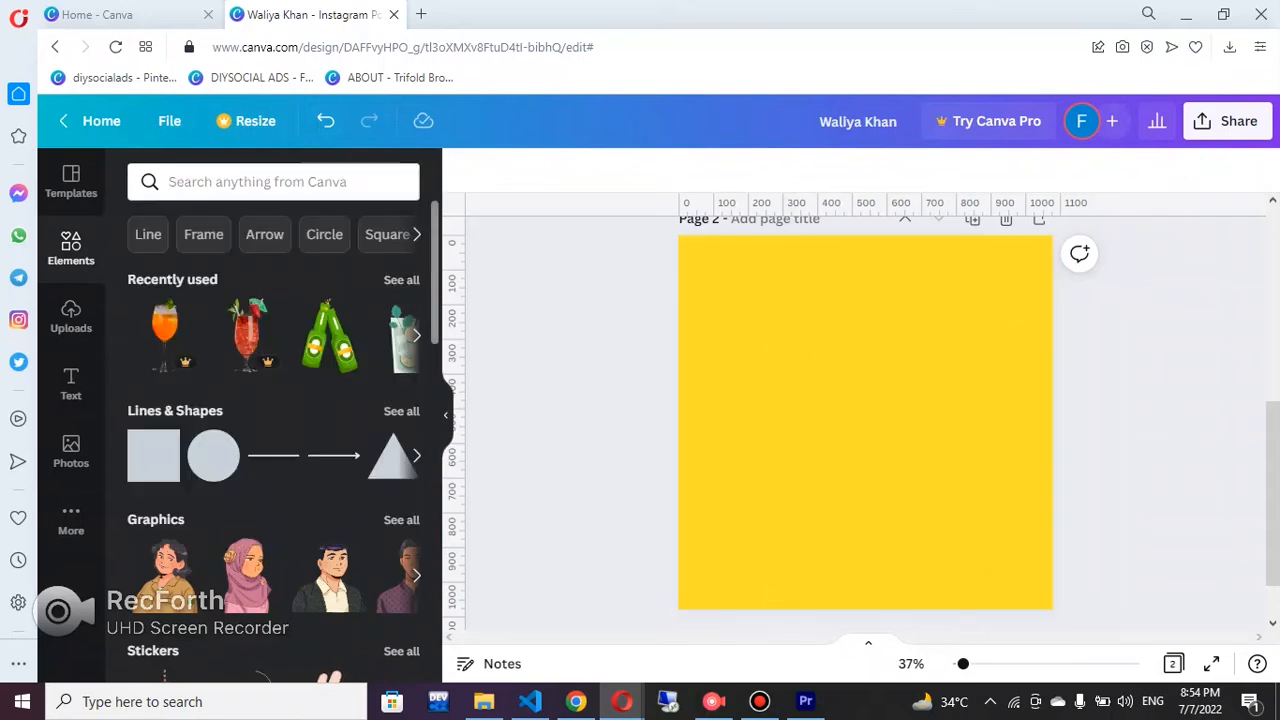
# Step: Add a circle shape, enlarge it into a large teal circle, and centre it on page 2
pyautogui.click(210, 458)
pyautogui.moveTo(809, 367); pyautogui.dragTo(707, 265)
pyautogui.moveTo(922, 478); pyautogui.dragTo(975, 532)
pyautogui.moveTo(841, 398); pyautogui.dragTo(866, 422)
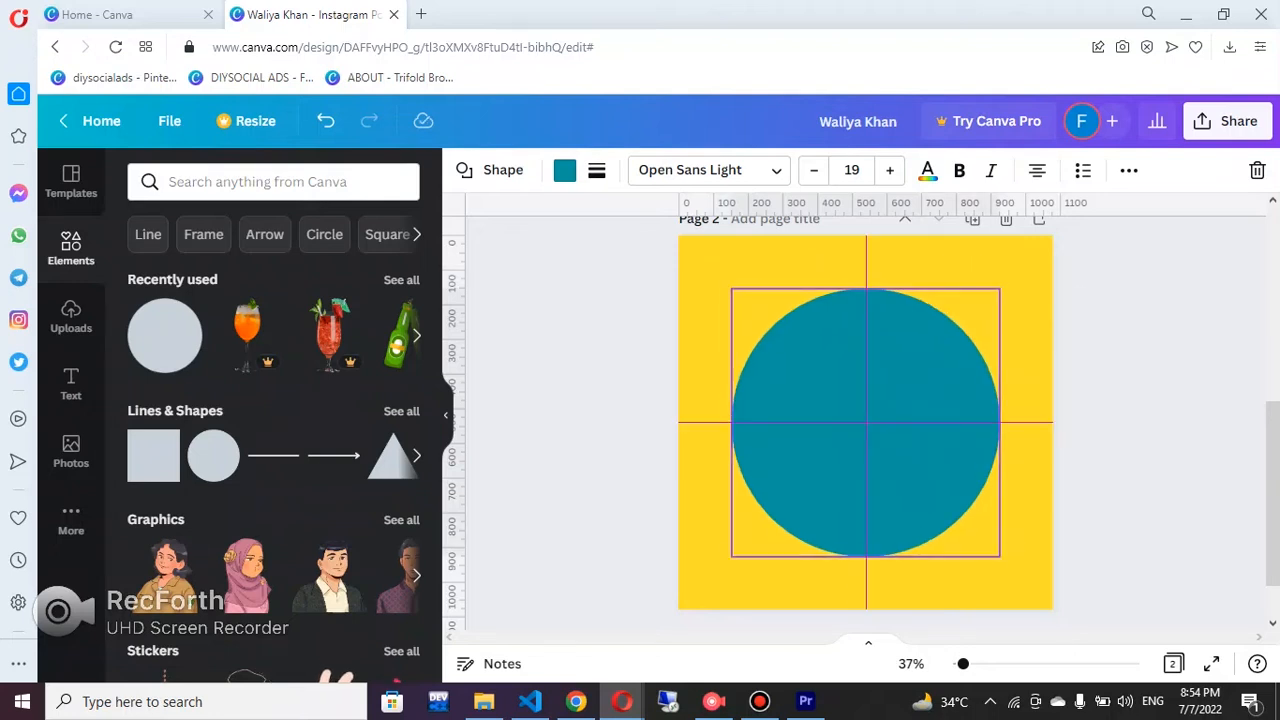
pyautogui.click(273, 182)
# Step: Add a circle frame from the 'fr' search, enlarged and centred over the teal circle
pyautogui.write('fr')
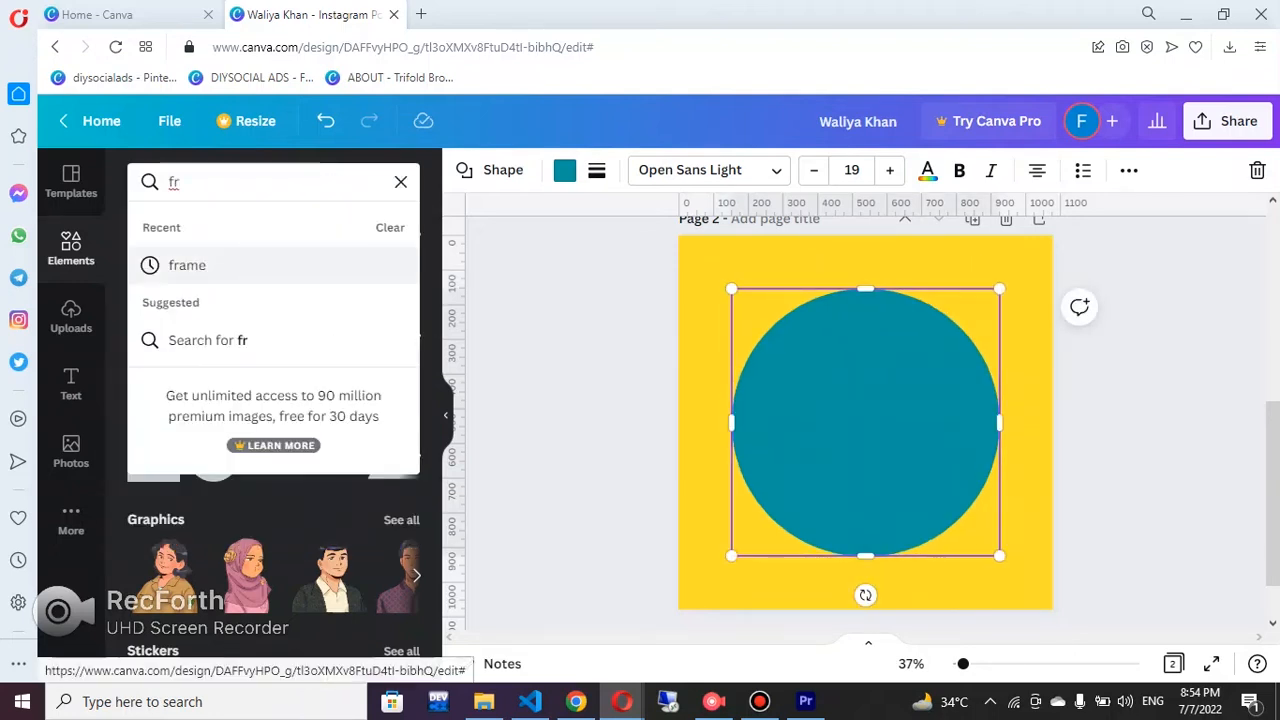
pyautogui.click(187, 265)
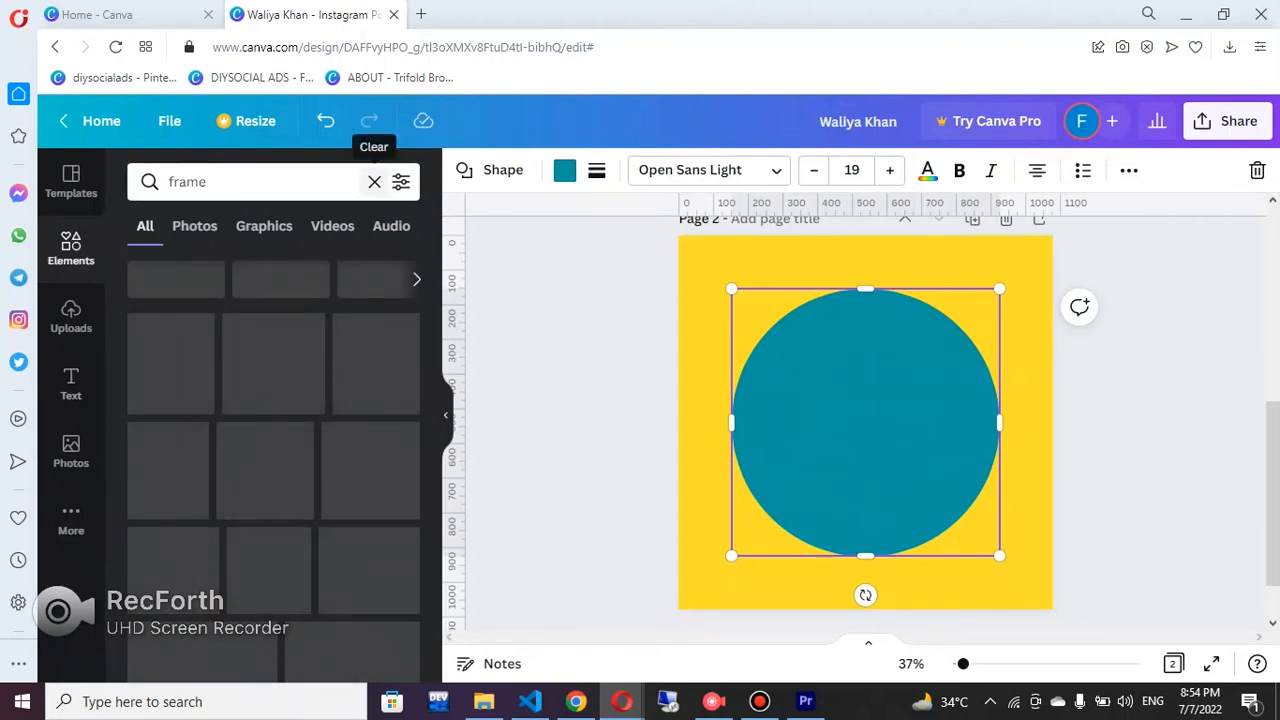
pyautogui.click(174, 360)
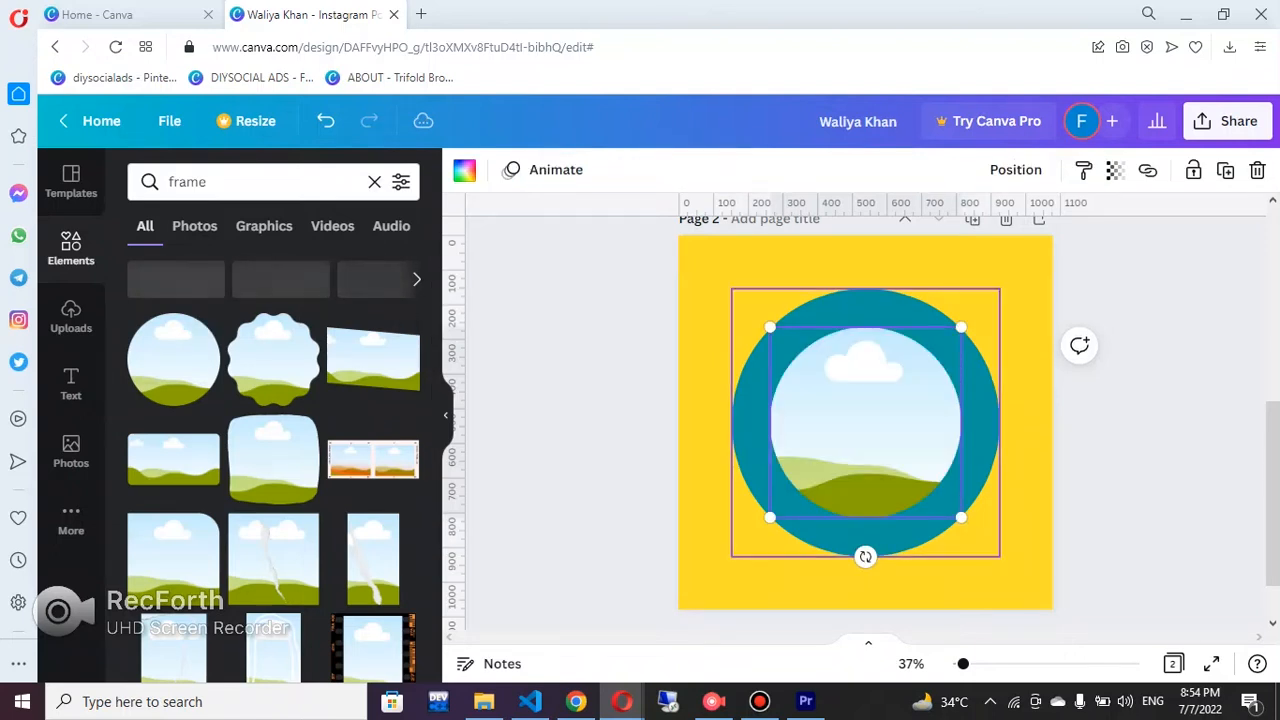
pyautogui.moveTo(770, 327); pyautogui.dragTo(723, 280)
pyautogui.moveTo(840, 400); pyautogui.dragTo(864, 422)
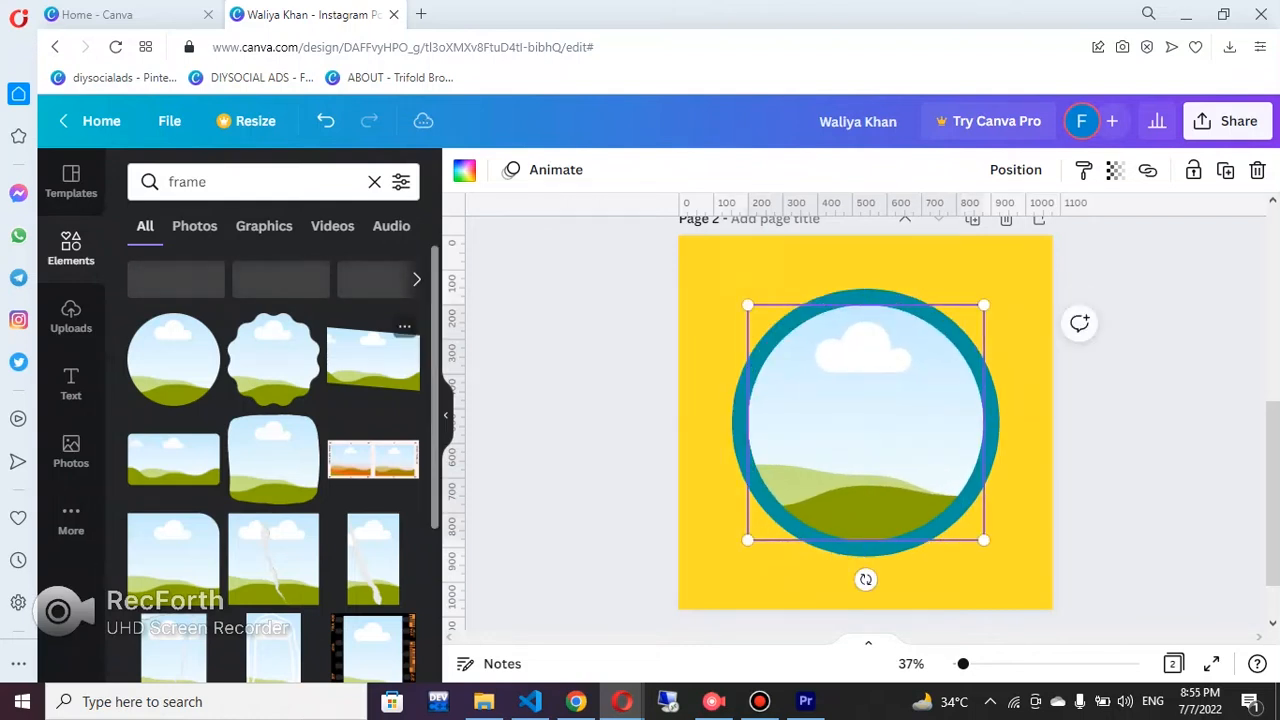
pyautogui.click(374, 182)
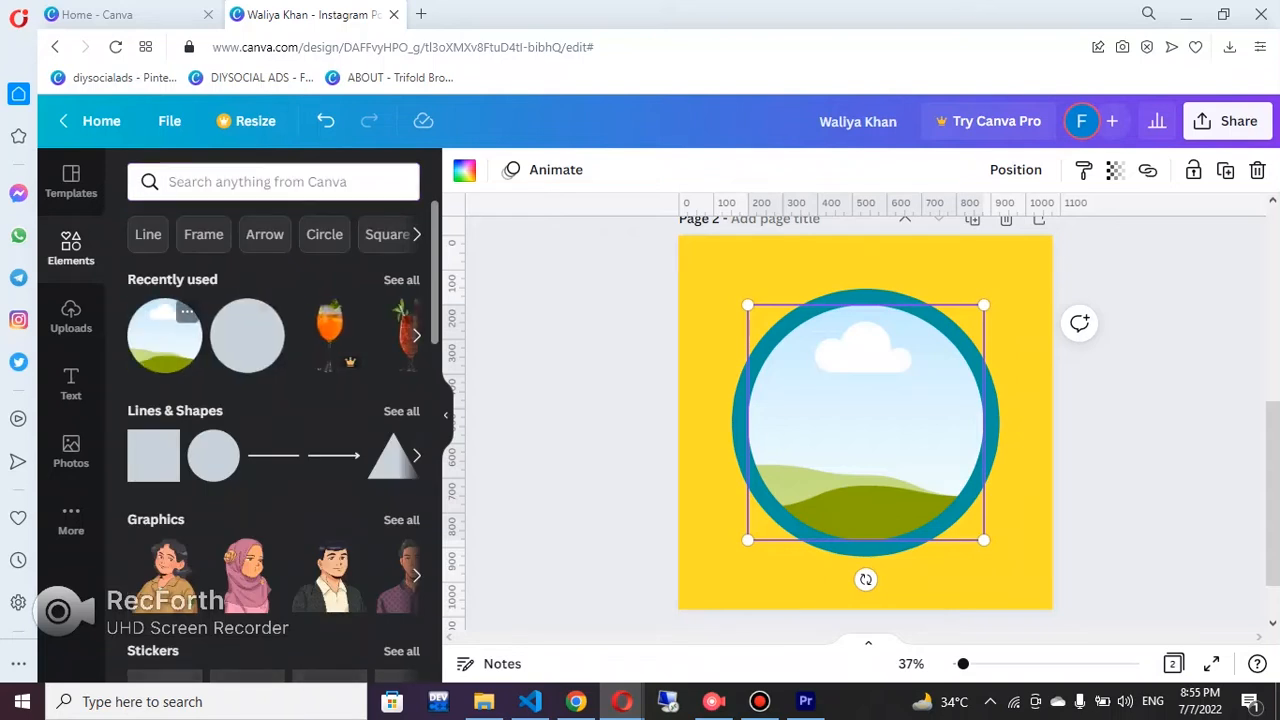
pyautogui.click(417, 336)
# Step: Drop the red cocktail photo into the circle frame and move it up within the circle
pyautogui.click(165, 332)
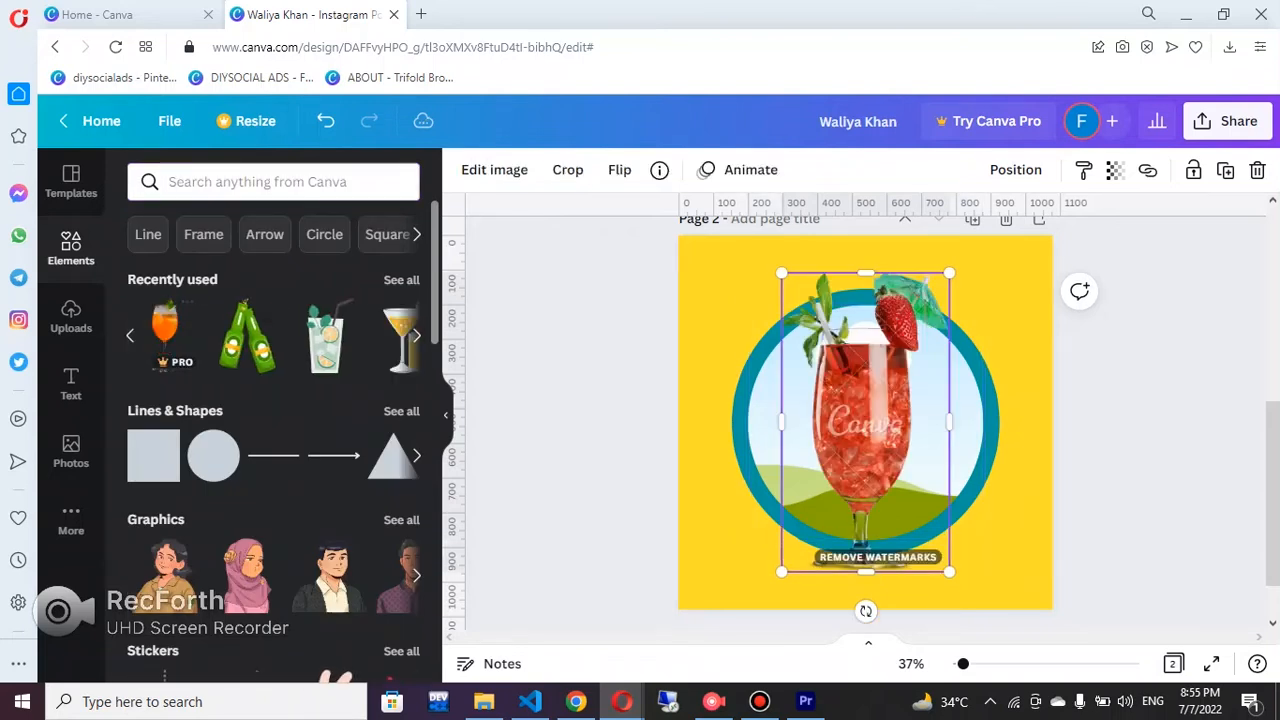
pyautogui.moveTo(782, 272); pyautogui.dragTo(850, 395)
pyautogui.moveTo(898, 480); pyautogui.dragTo(865, 410)
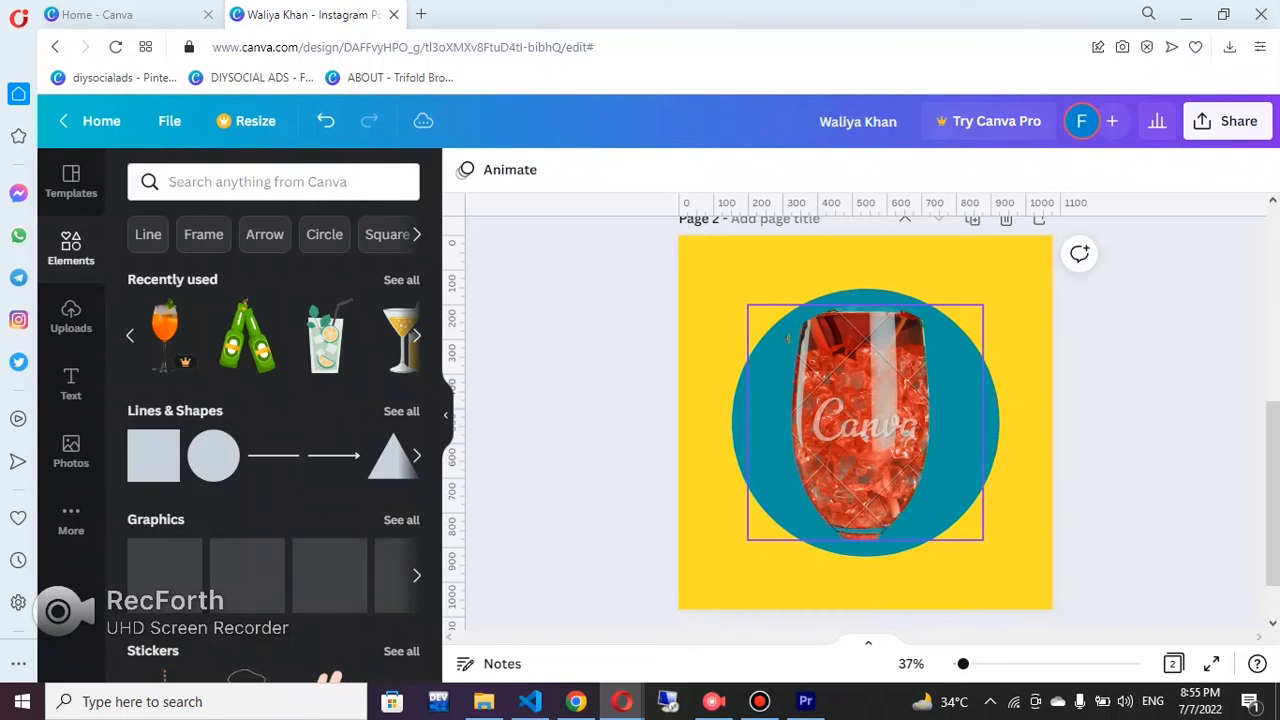
pyautogui.doubleClick(865, 425)
pyautogui.moveTo(963, 664); pyautogui.dragTo(959, 664)
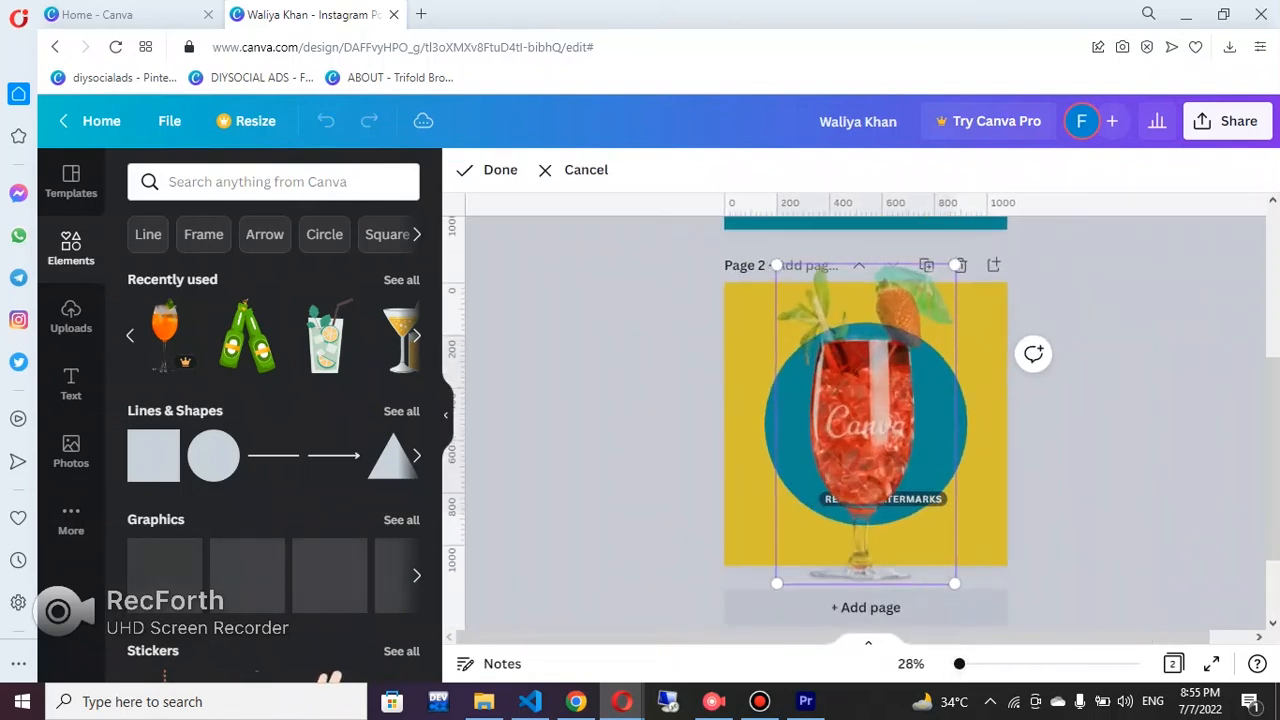
pyautogui.click(955, 583)
pyautogui.moveTo(866, 470); pyautogui.dragTo(866, 401)
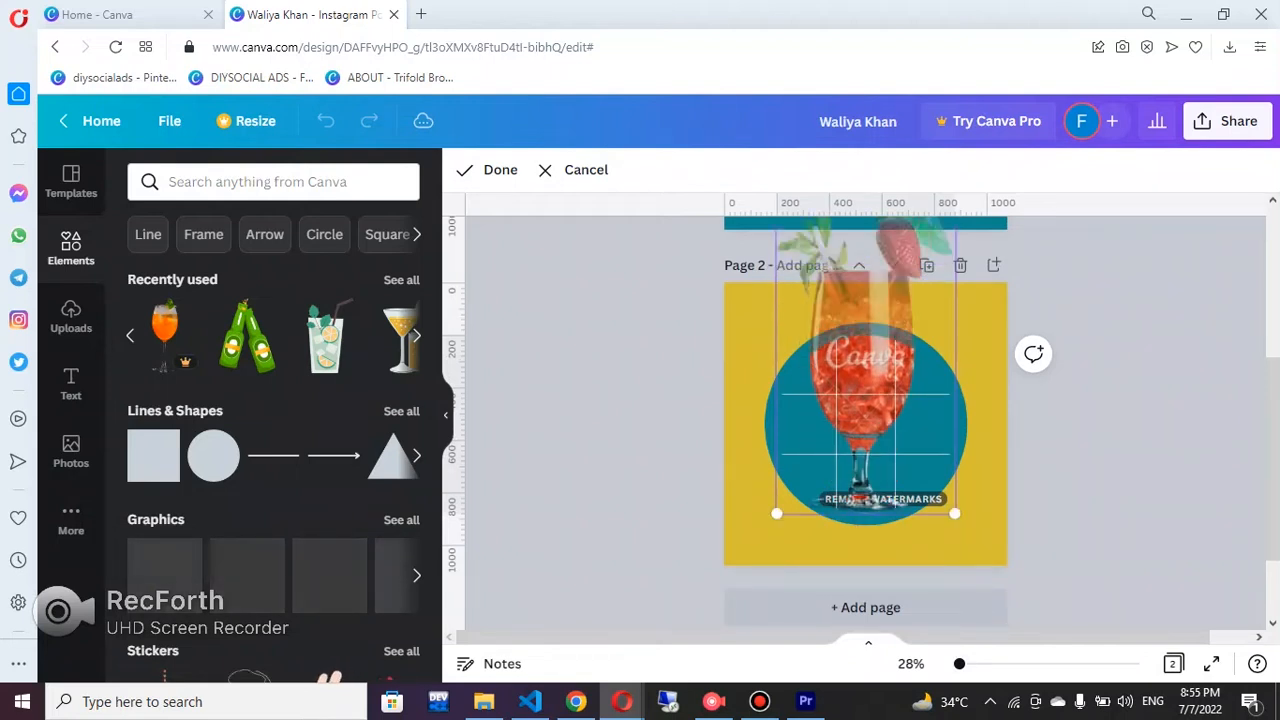
pyautogui.moveTo(959, 664); pyautogui.dragTo(966, 664)
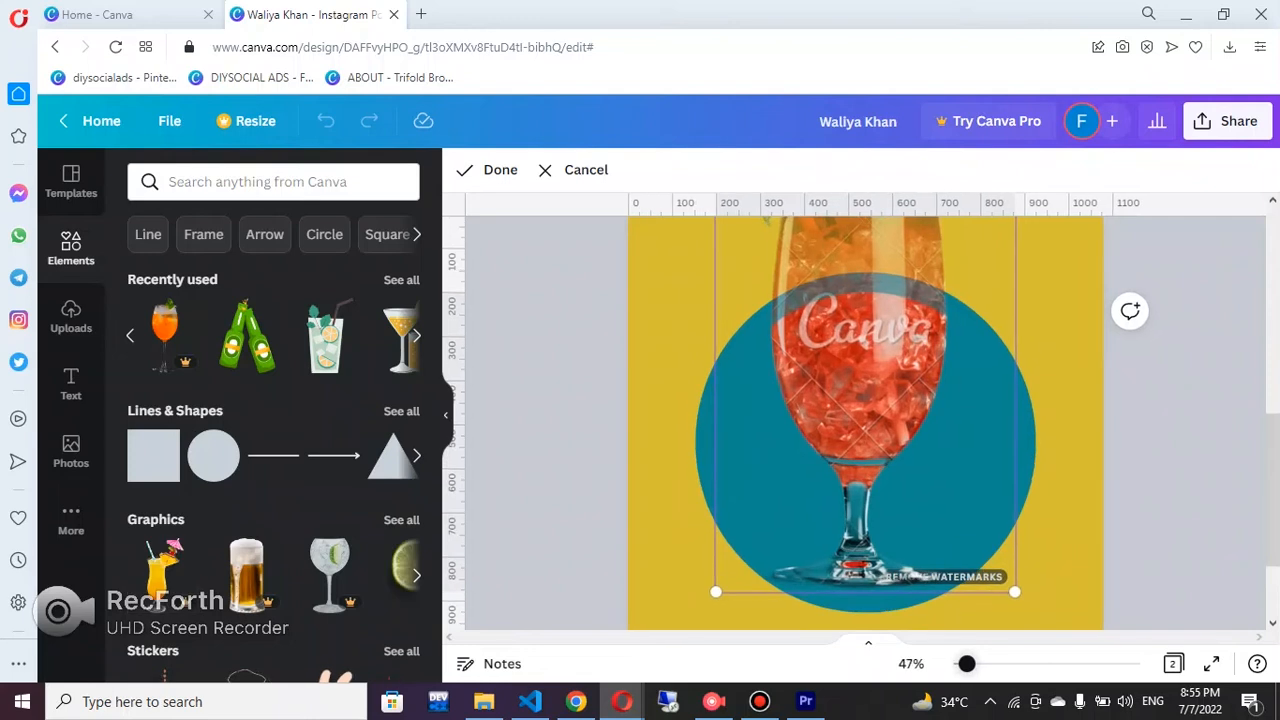
pyautogui.moveTo(1272, 489); pyautogui.dragTo(1272, 411)
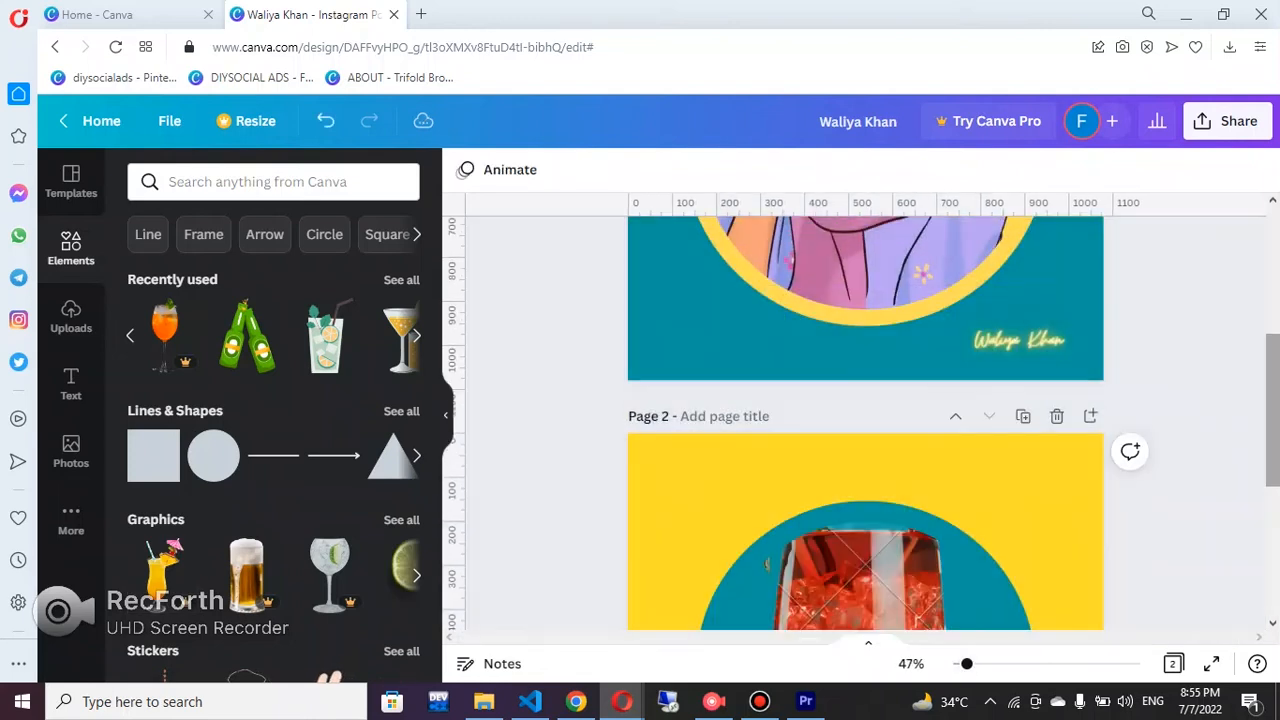
# Step: Re-crop the glass photo, sliding it higher inside the circle, and confirm
pyautogui.doubleClick(850, 572)
pyautogui.moveTo(716, 404); pyautogui.dragTo(716, 404)
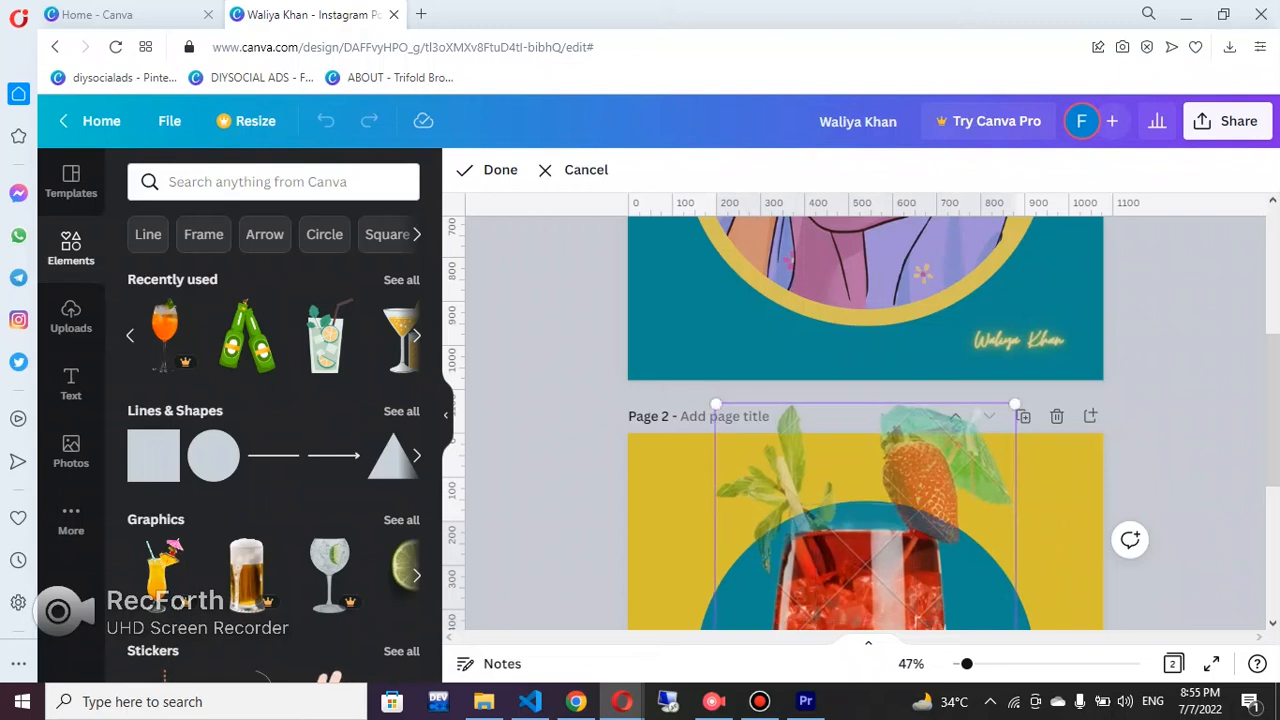
pyautogui.moveTo(1272, 411); pyautogui.dragTo(1272, 483)
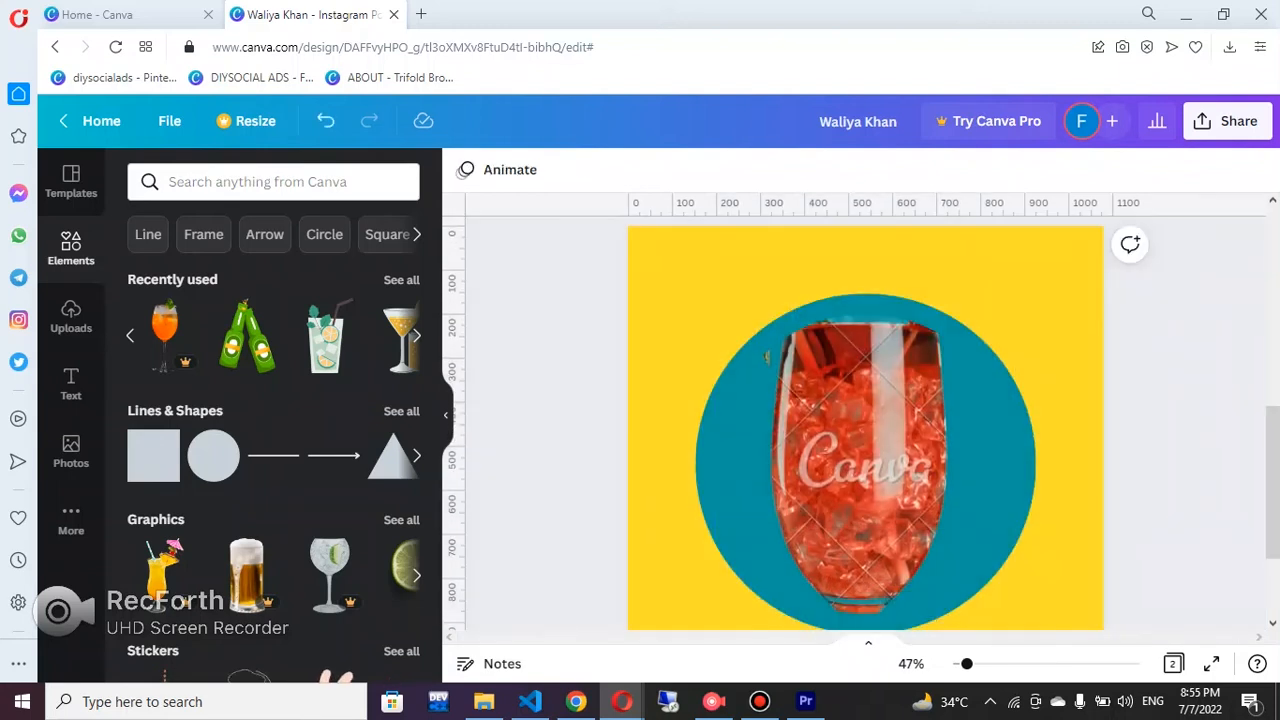
pyautogui.moveTo(967, 664); pyautogui.dragTo(969, 664)
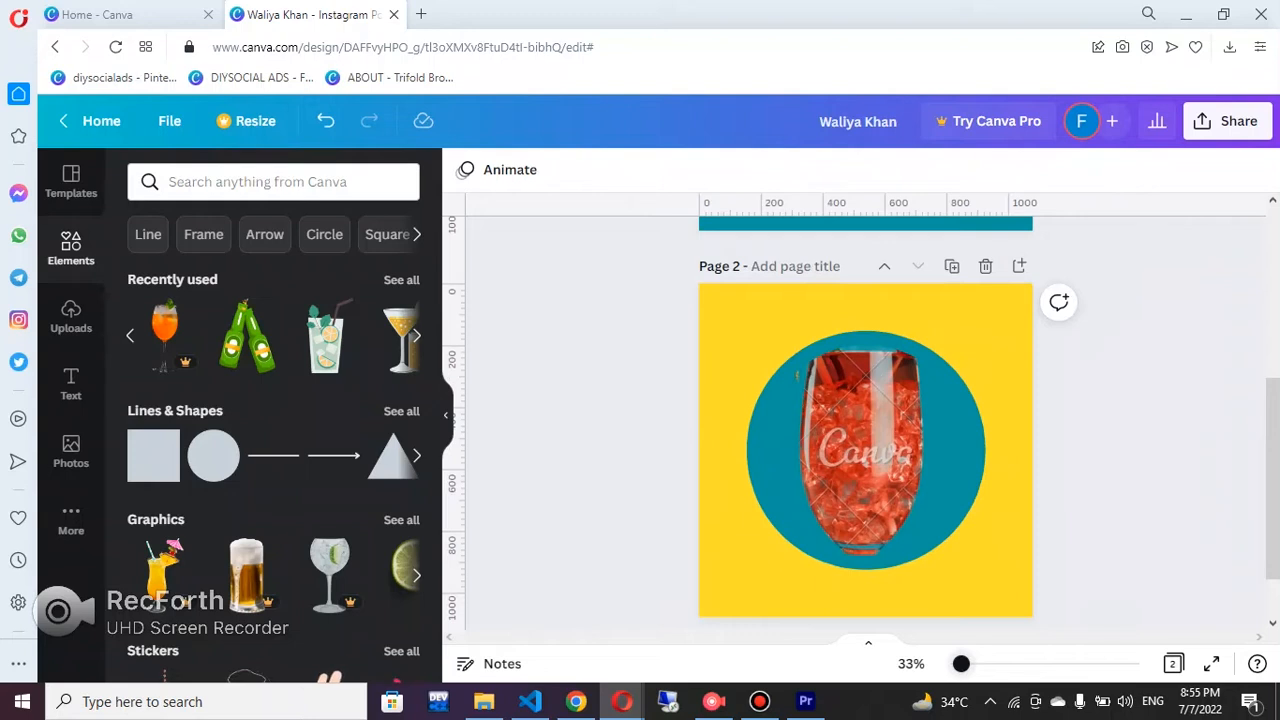
pyautogui.moveTo(961, 664); pyautogui.dragTo(962, 664)
pyautogui.doubleClick(868, 458)
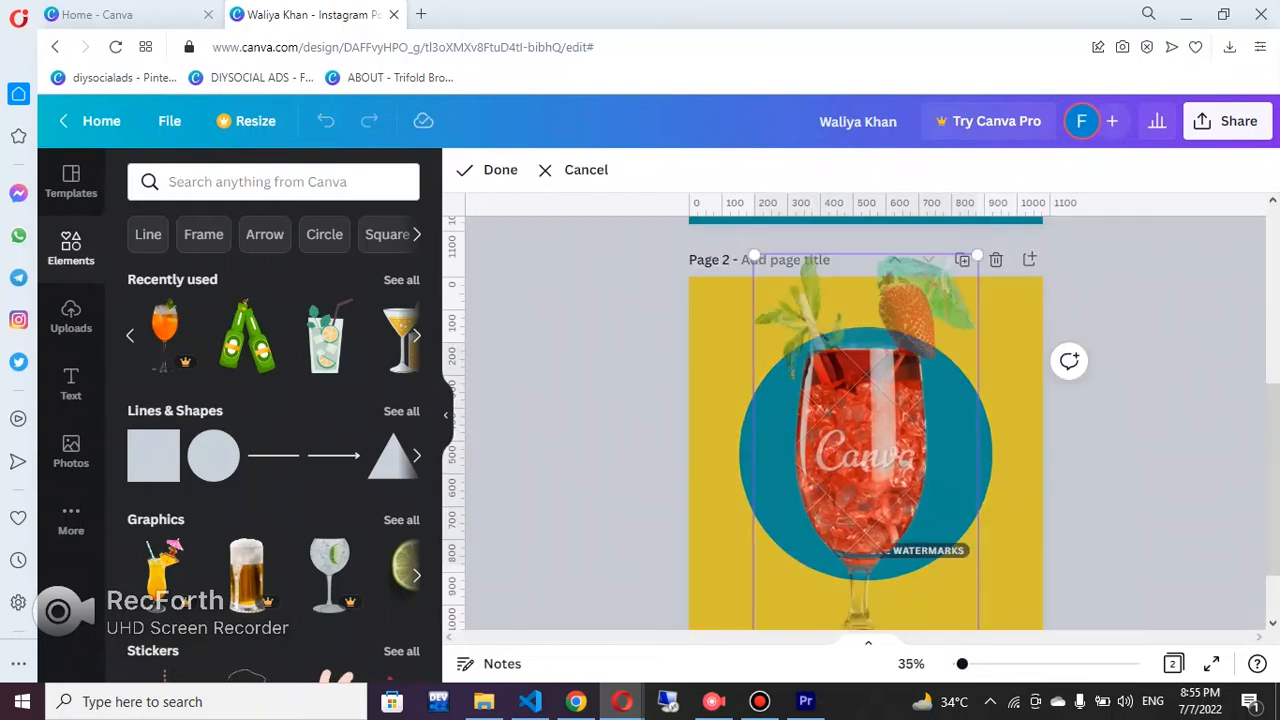
pyautogui.moveTo(868, 458); pyautogui.dragTo(868, 371)
pyautogui.press('Return')
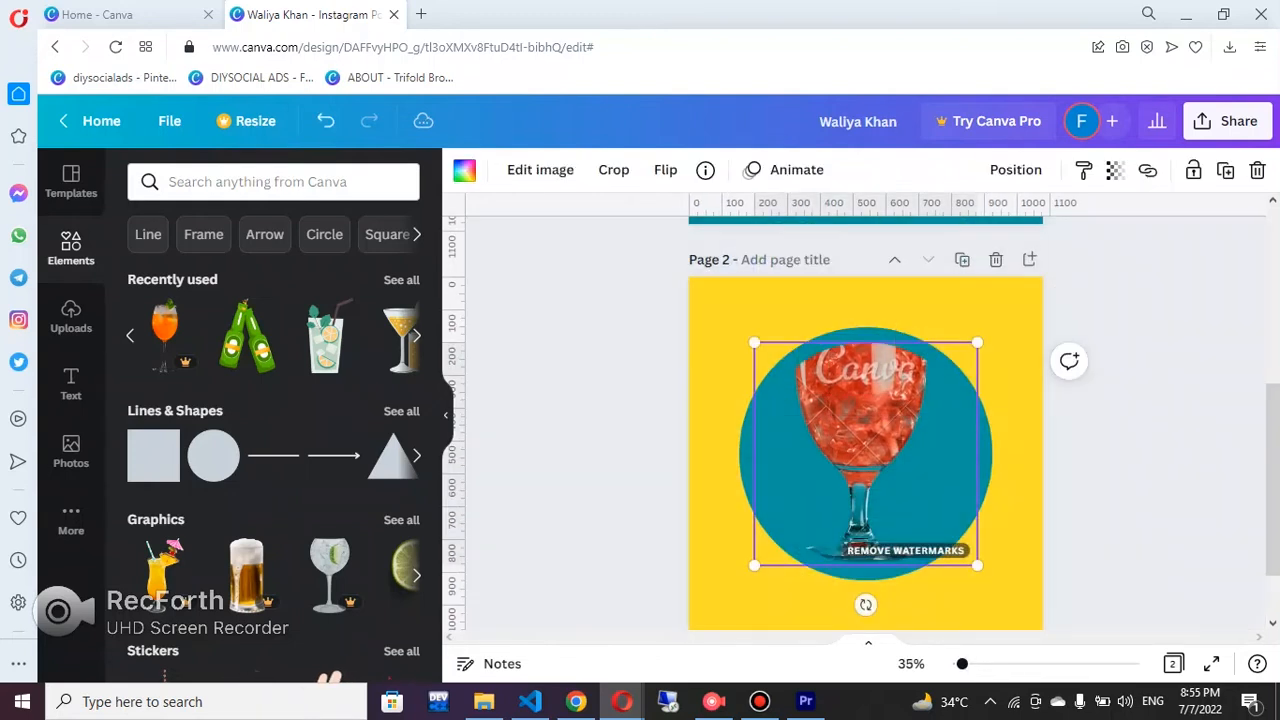
# Step: Resize the circle and glass together and centre them on page 2
pyautogui.moveTo(645, 292); pyautogui.dragTo(1143, 571)
pyautogui.moveTo(738, 327); pyautogui.dragTo(789, 377)
pyautogui.moveTo(890, 479); pyautogui.dragTo(865, 506)
pyautogui.moveTo(764, 405); pyautogui.dragTo(729, 369)
pyautogui.moveTo(848, 490); pyautogui.dragTo(865, 501)
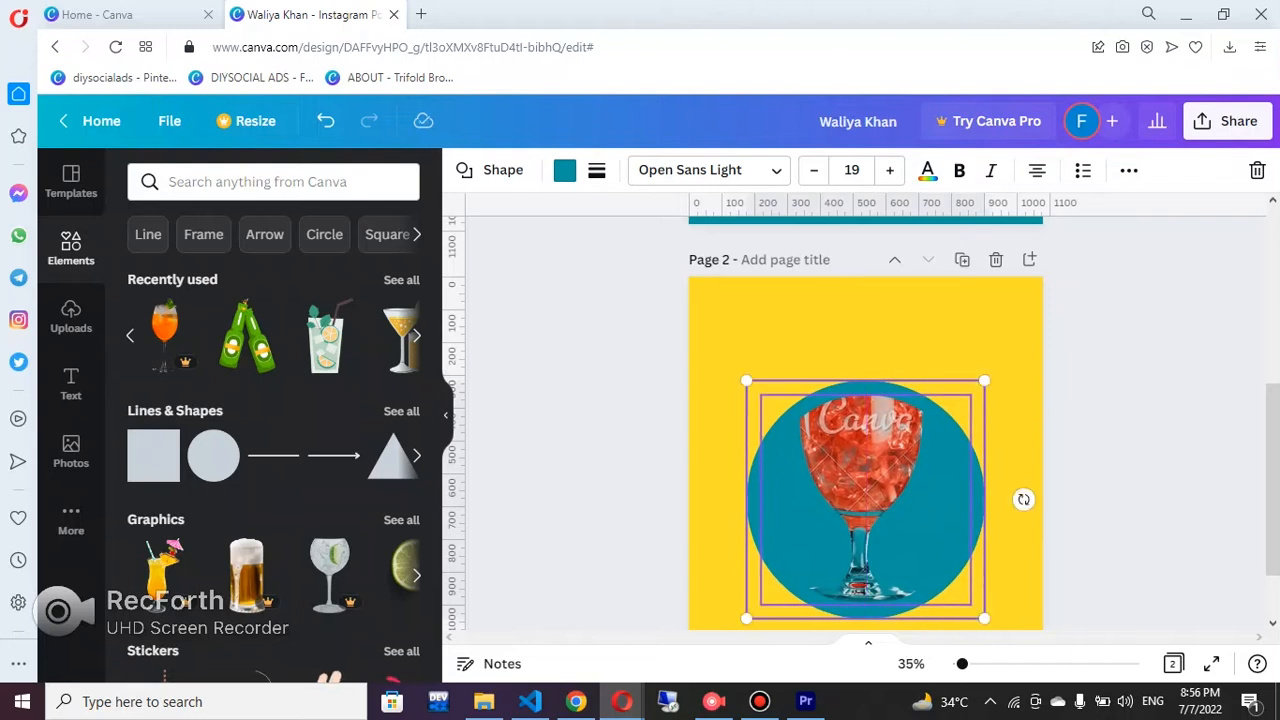
pyautogui.scroll(-1, 865, 501)
pyautogui.press('Escape')
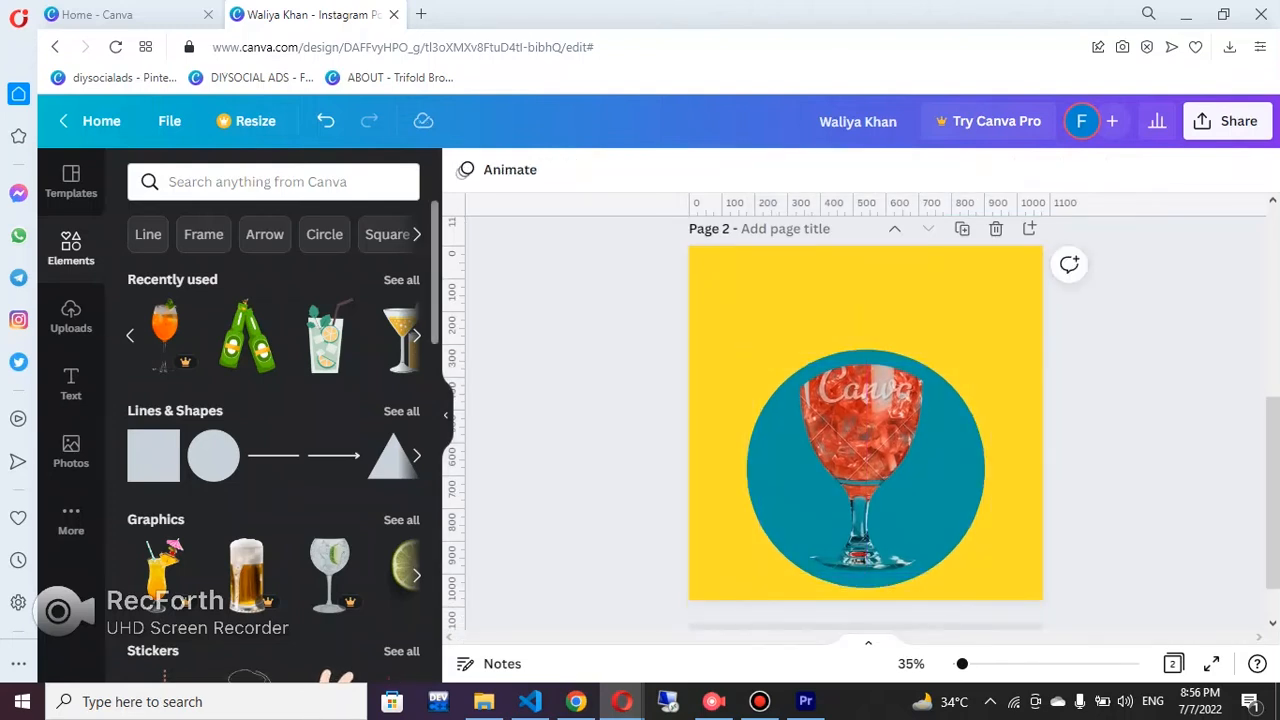
pyautogui.click(165, 335)
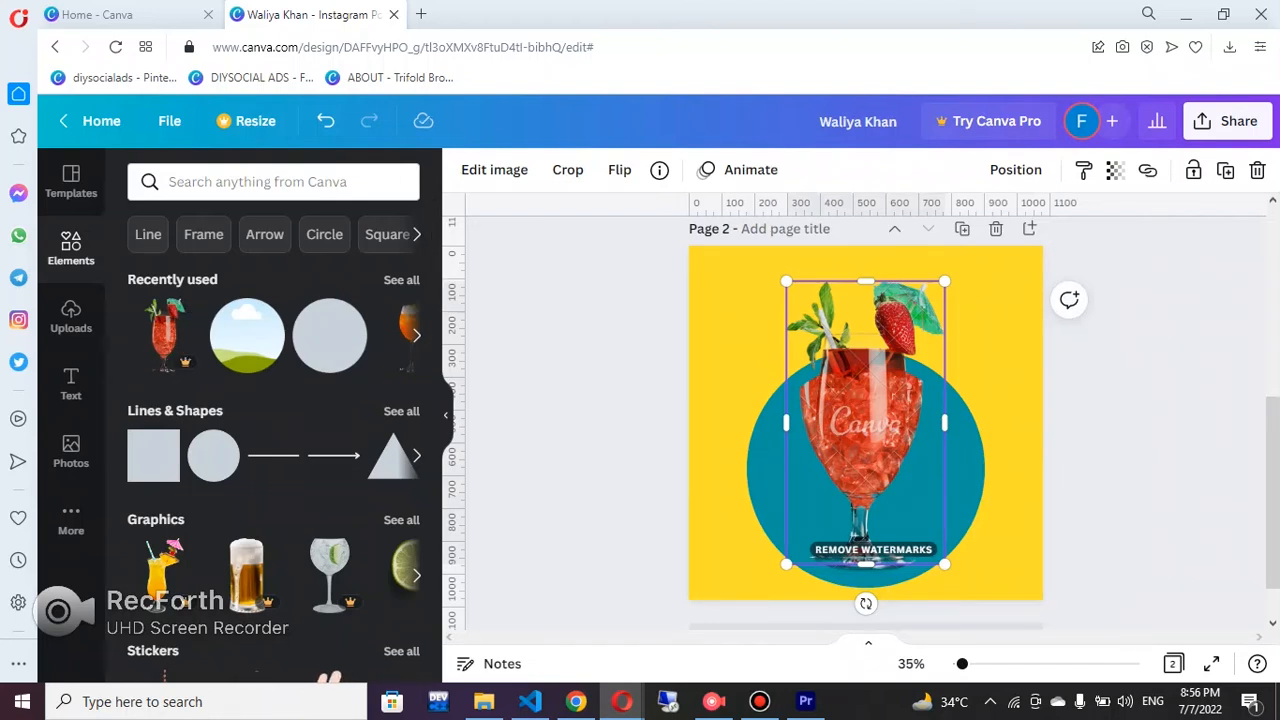
# Step: Enlarge the strawberry cocktail and set it over the teal circle without framing it
pyautogui.moveTo(866, 423); pyautogui.dragTo(974, 400)
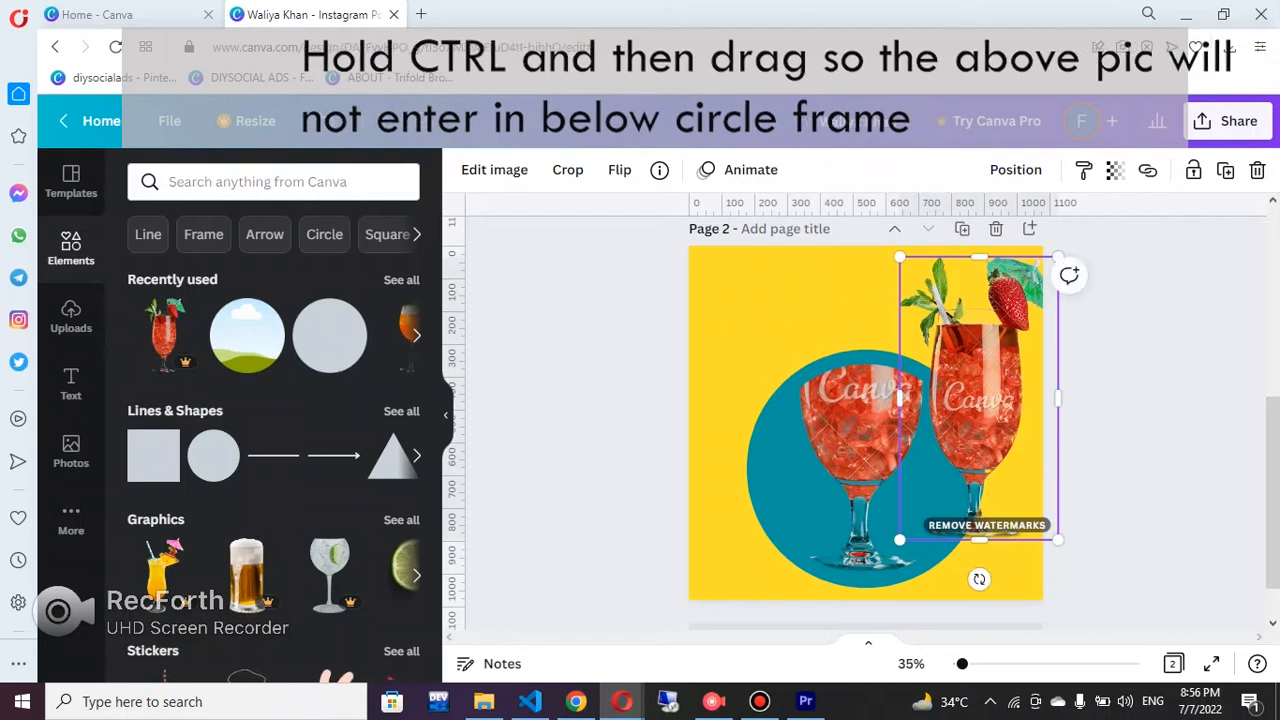
pyautogui.moveTo(894, 551); pyautogui.dragTo(873, 587)
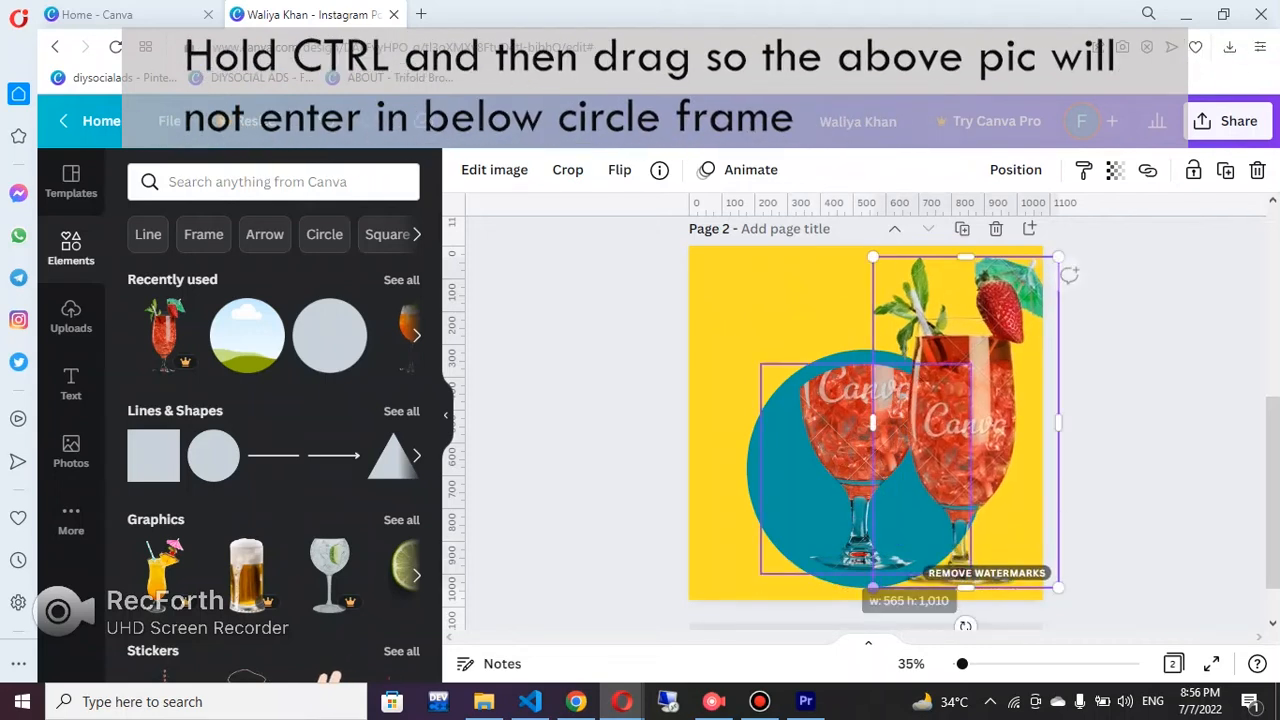
pyautogui.moveTo(972, 427); pyautogui.dragTo(871, 413)
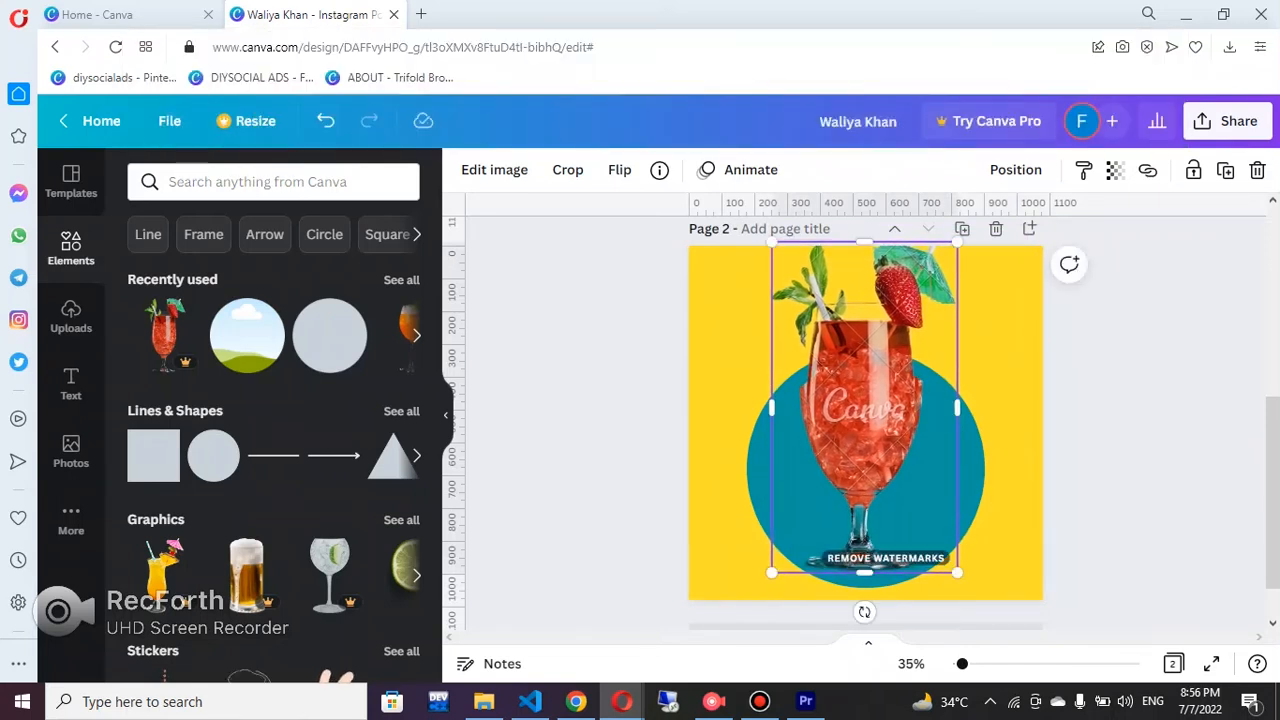
pyautogui.moveTo(957, 573); pyautogui.dragTo(975, 604)
pyautogui.moveTo(866, 442)
pyautogui.mouseDown()
pyautogui.moveTo(857, 422)
pyautogui.moveTo(872, 442)
pyautogui.mouseUp()
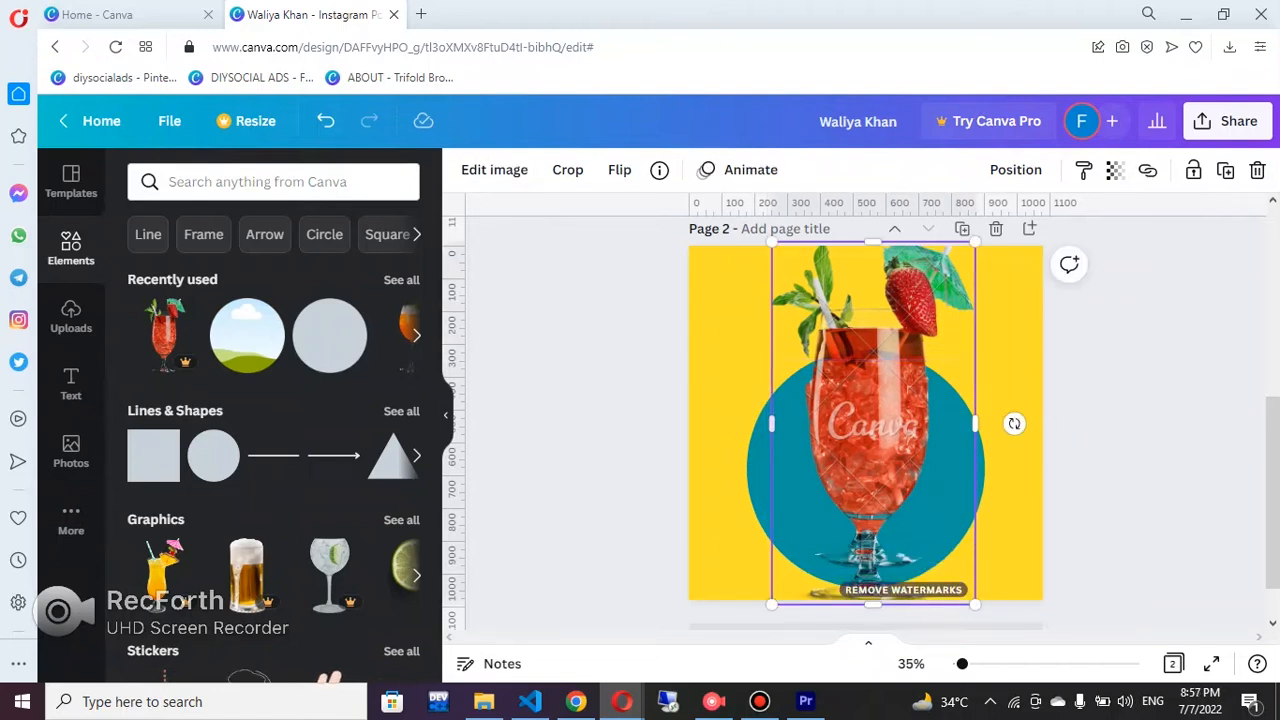
pyautogui.moveTo(771, 603); pyautogui.dragTo(764, 620)
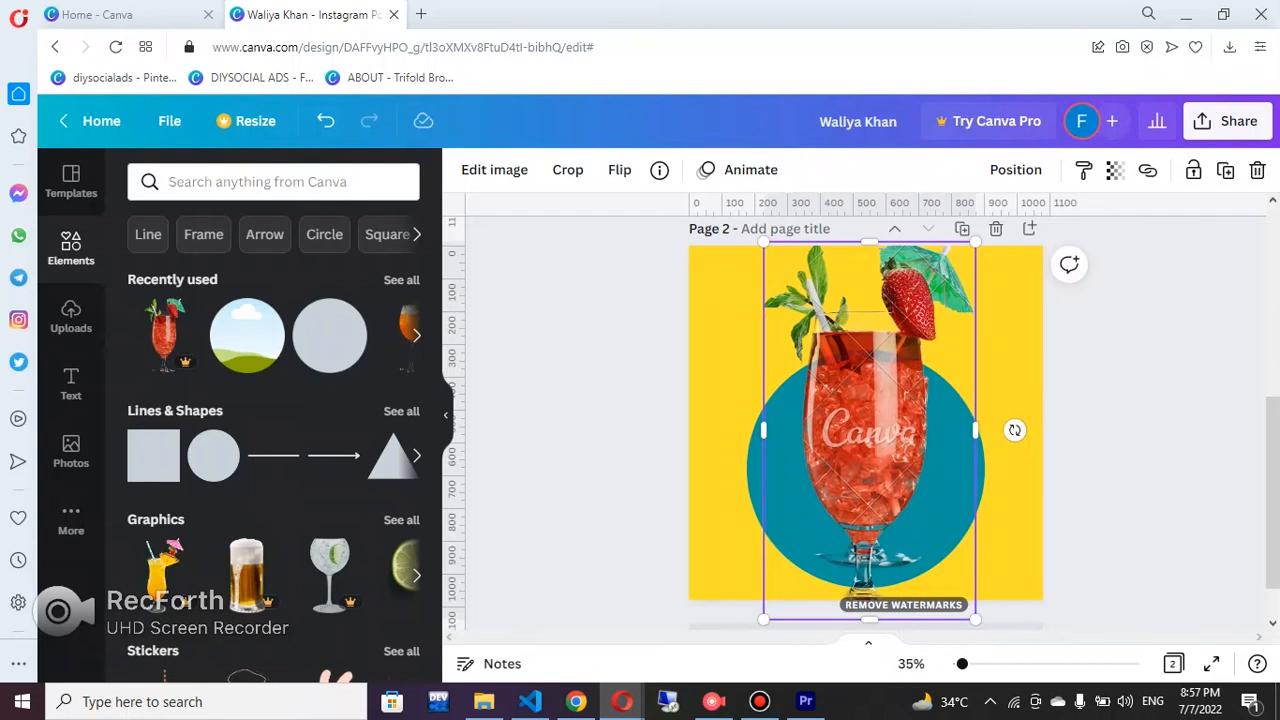
pyautogui.moveTo(890, 559)
pyautogui.mouseDown()
pyautogui.moveTo(890, 529)
pyautogui.moveTo(890, 566)
pyautogui.mouseUp()
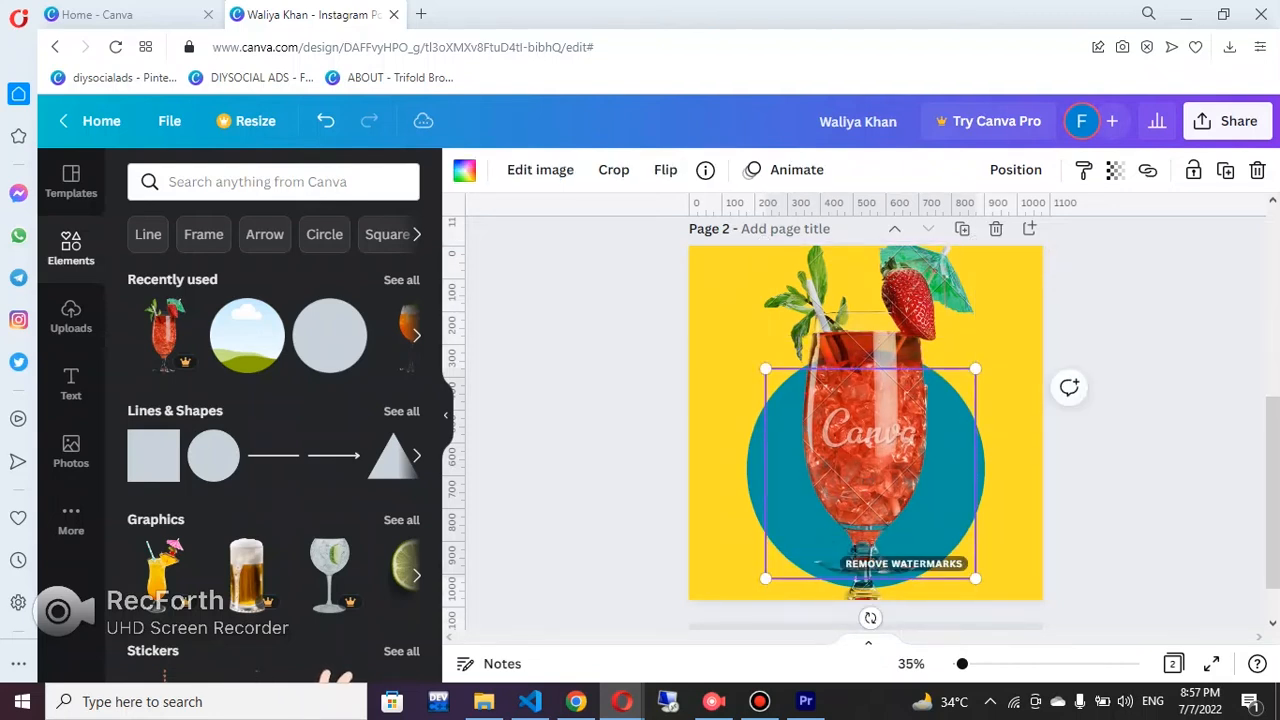
pyautogui.click(1095, 520)
pyautogui.click(869, 440)
pyautogui.moveTo(890, 564)
pyautogui.mouseDown()
pyautogui.moveTo(891, 533)
pyautogui.moveTo(890, 568)
pyautogui.mouseUp()
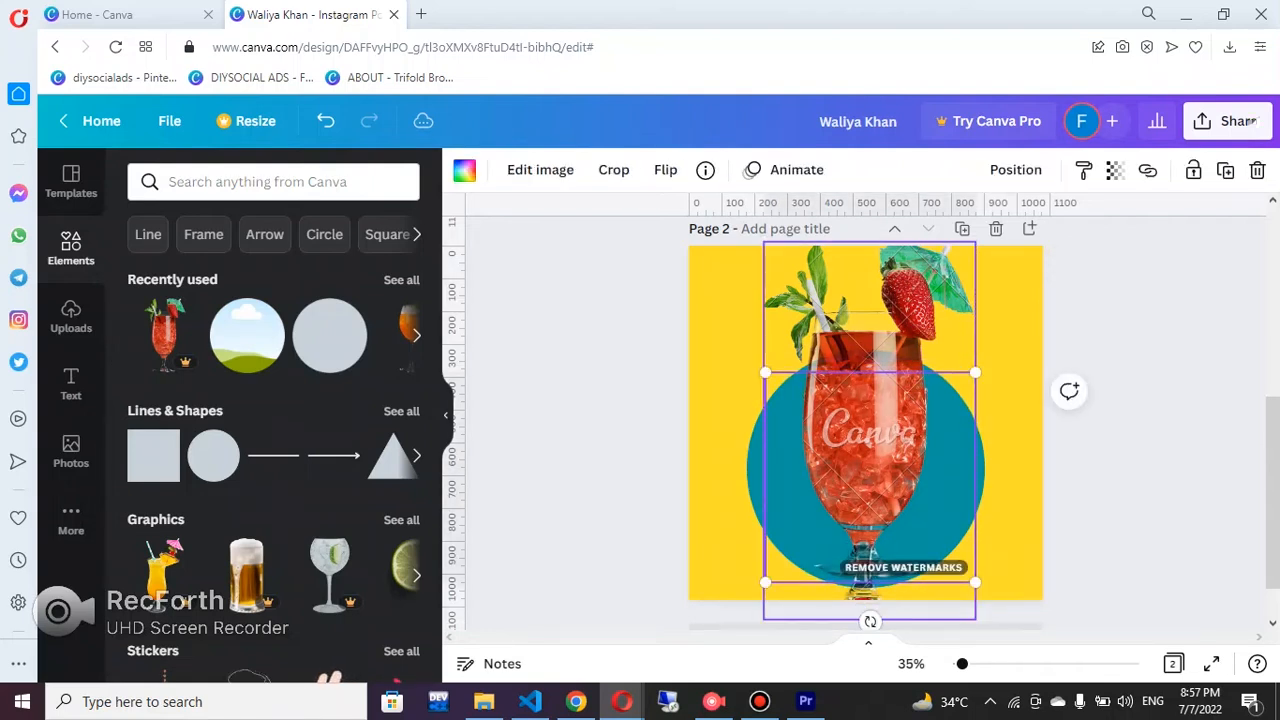